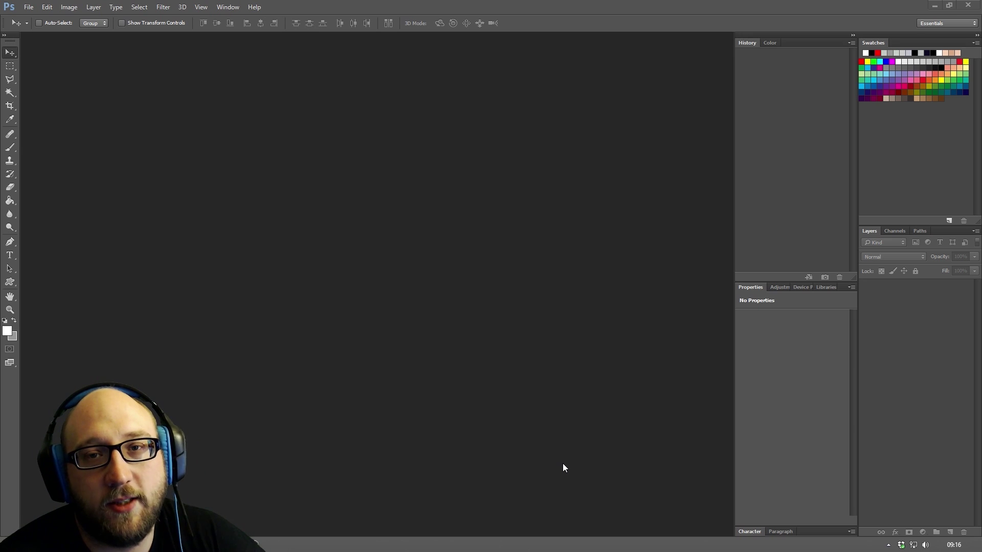
Create a new International Paper A4 document, 210 × 297 mm at 300 pixels/inch
click(28, 7)
mouse_move(62, 10)
click(30, 19)
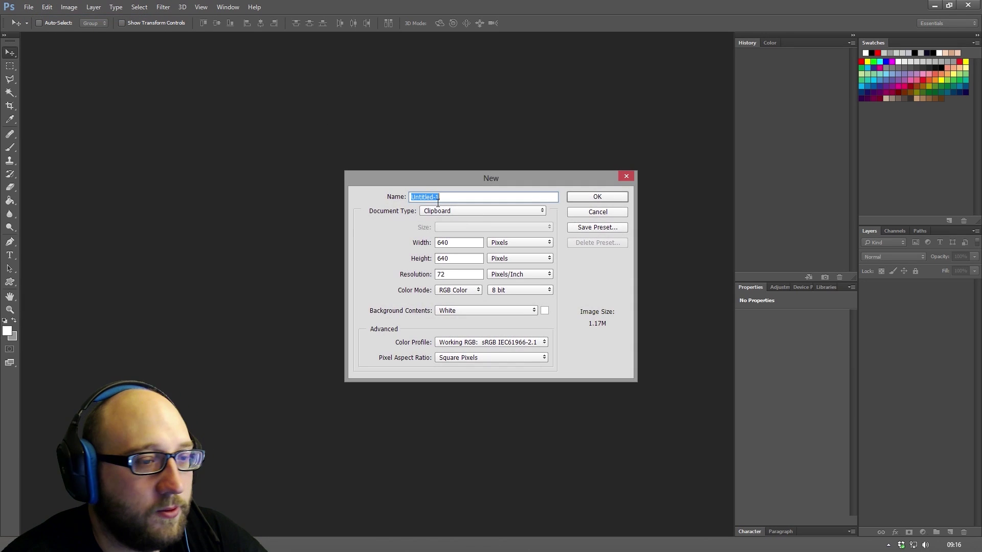
click(437, 211)
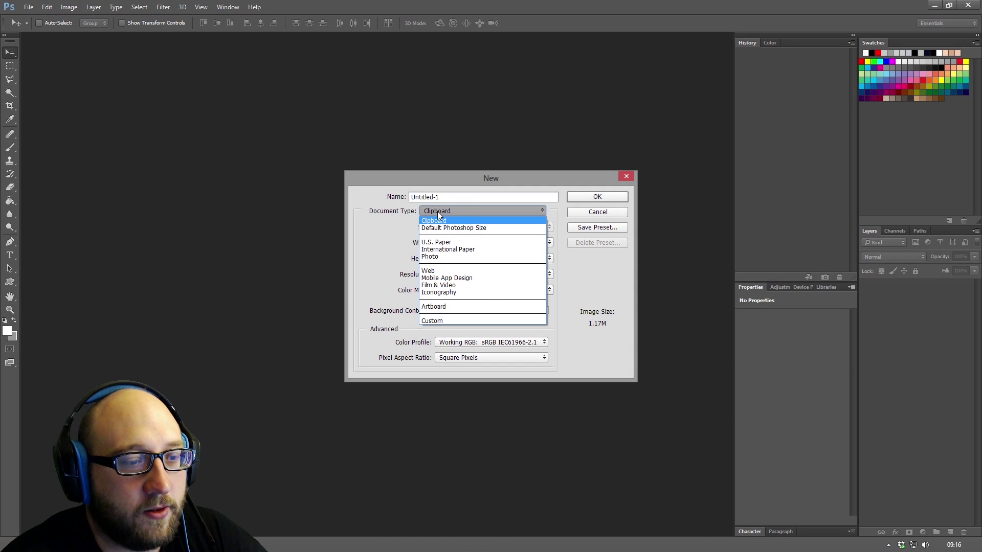
click(444, 250)
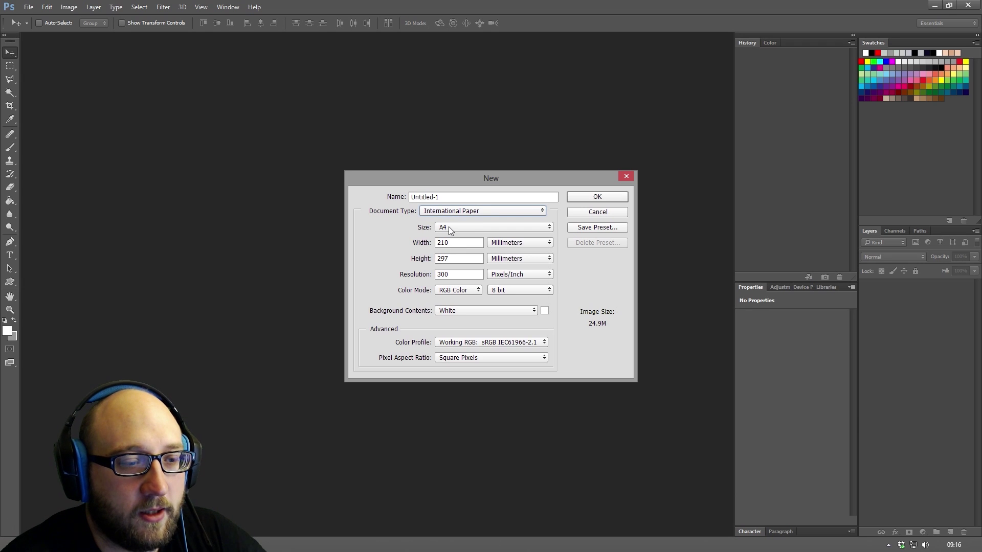
click(597, 197)
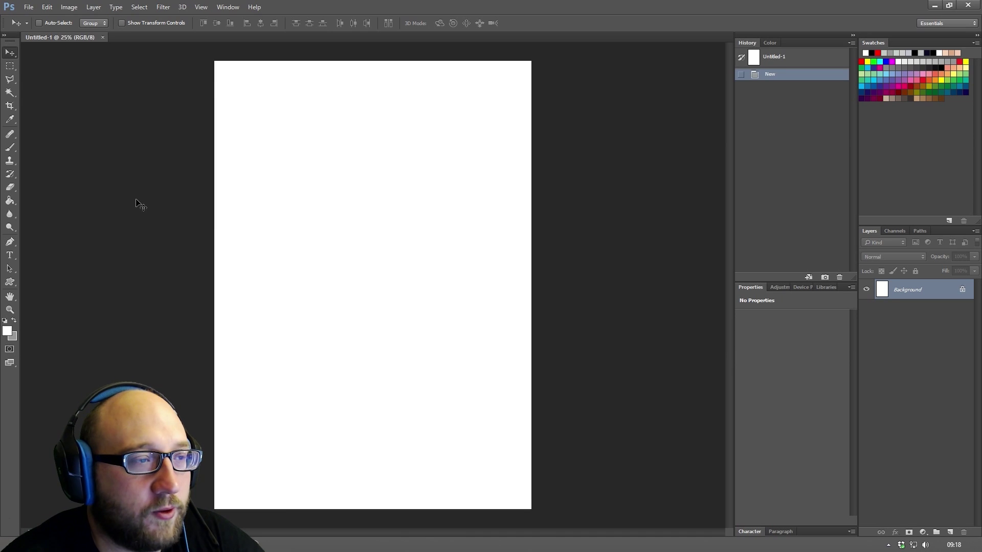
Turn on View > Rulers and View > Show > Grid, and set ruler units to Percent
click(227, 7)
mouse_move(201, 7)
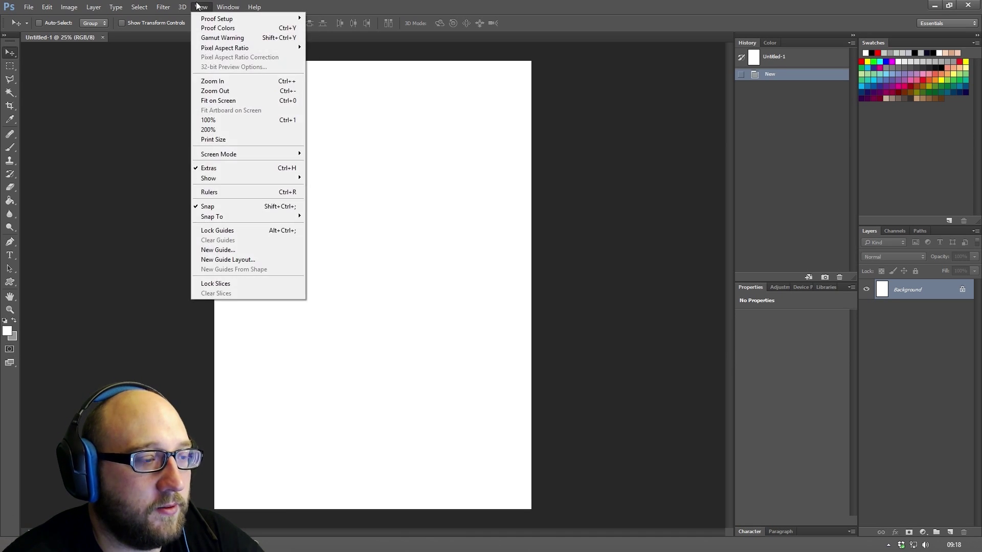
click(226, 192)
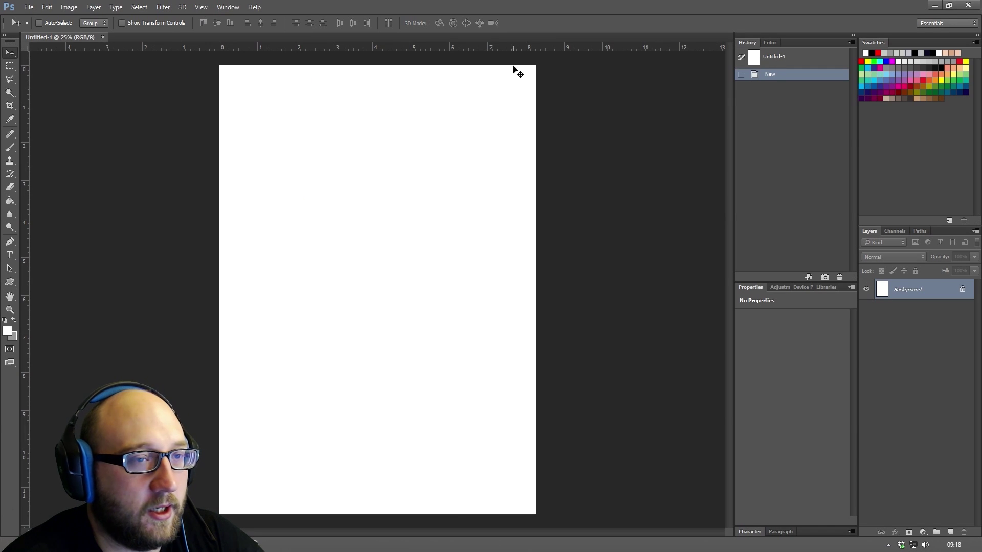
click(201, 8)
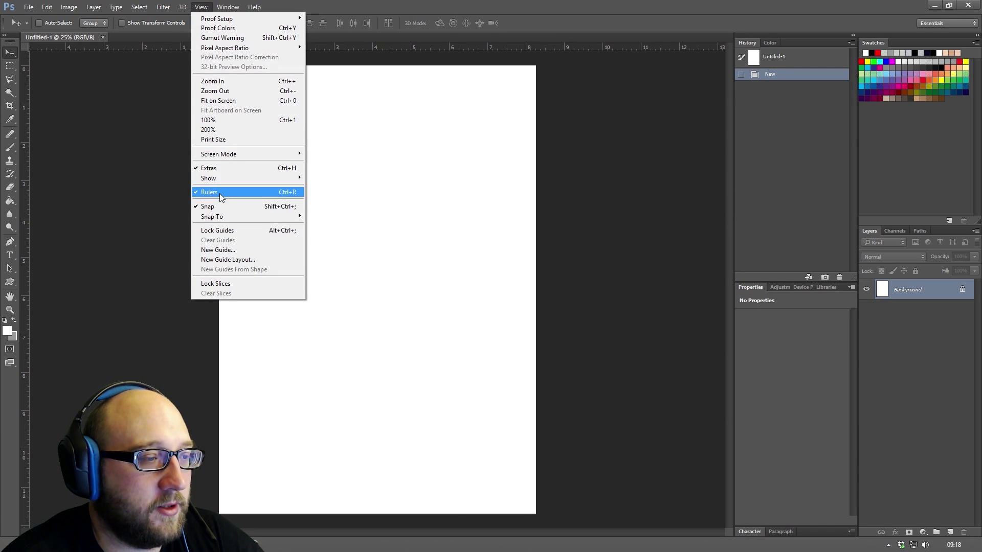
mouse_move(224, 179)
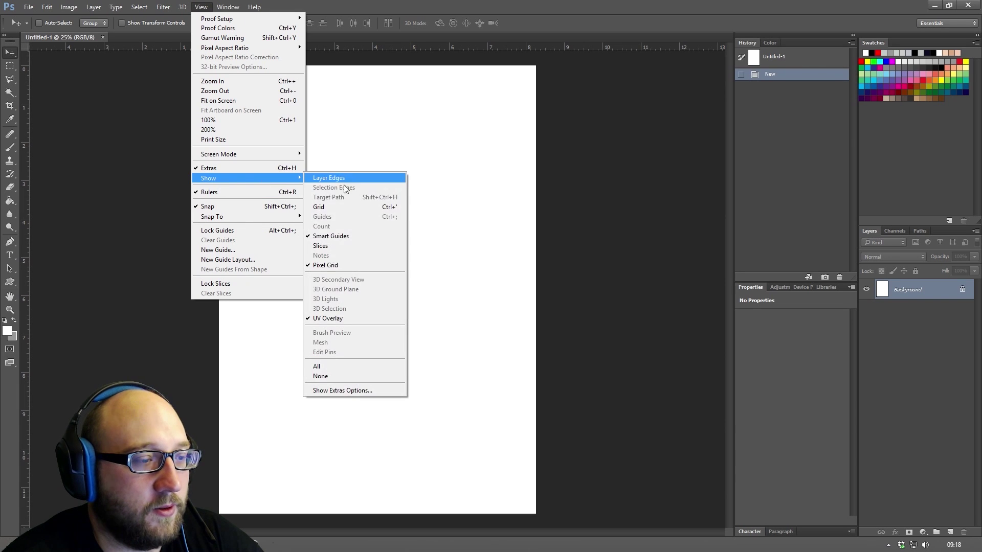
click(330, 208)
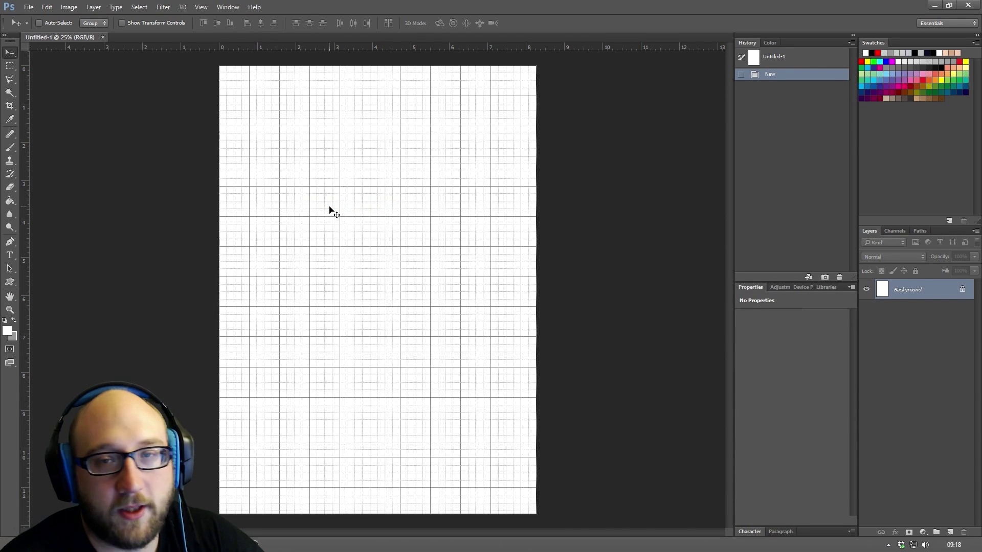
right_click(366, 49)
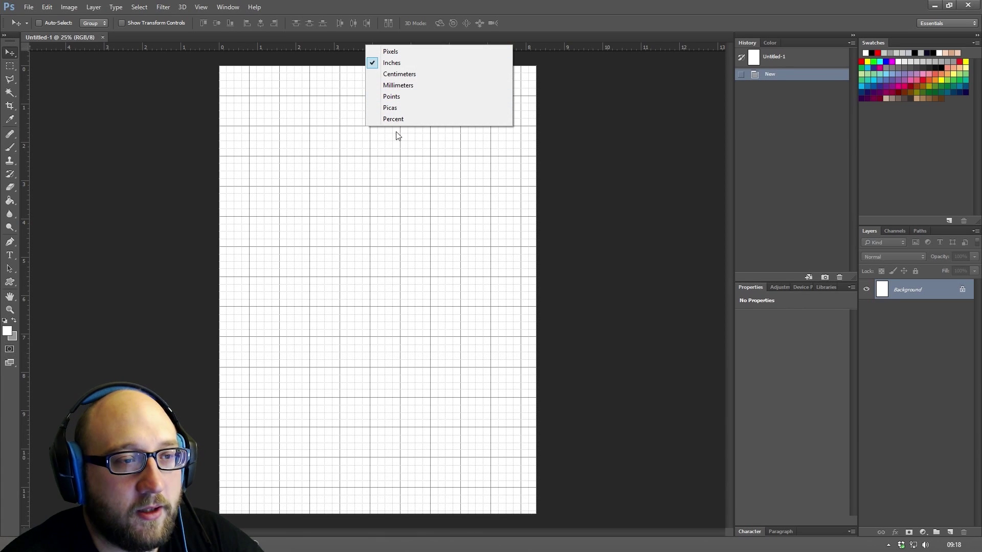
click(398, 118)
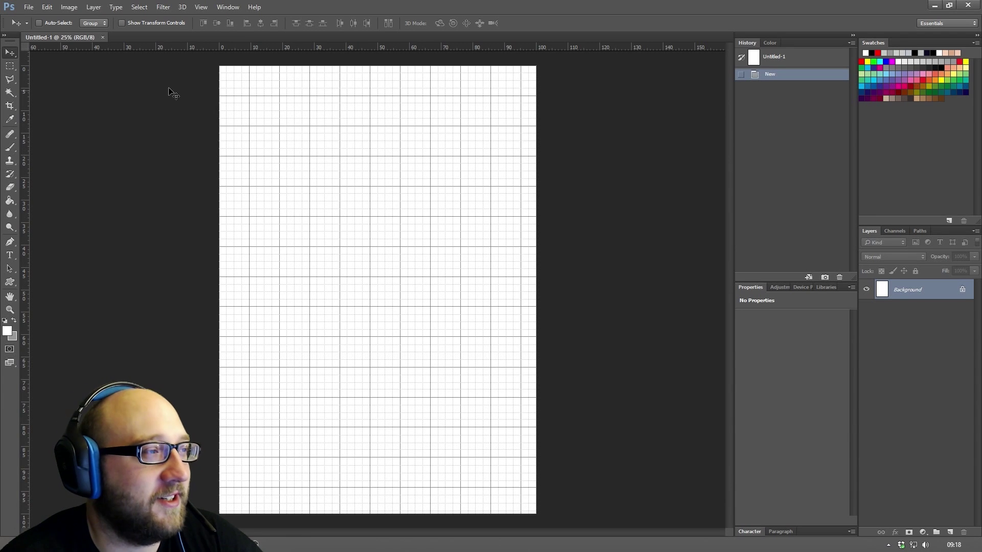
In Guides, Grid & Slices preferences, set Gridline Every to 10 Percent
click(51, 8)
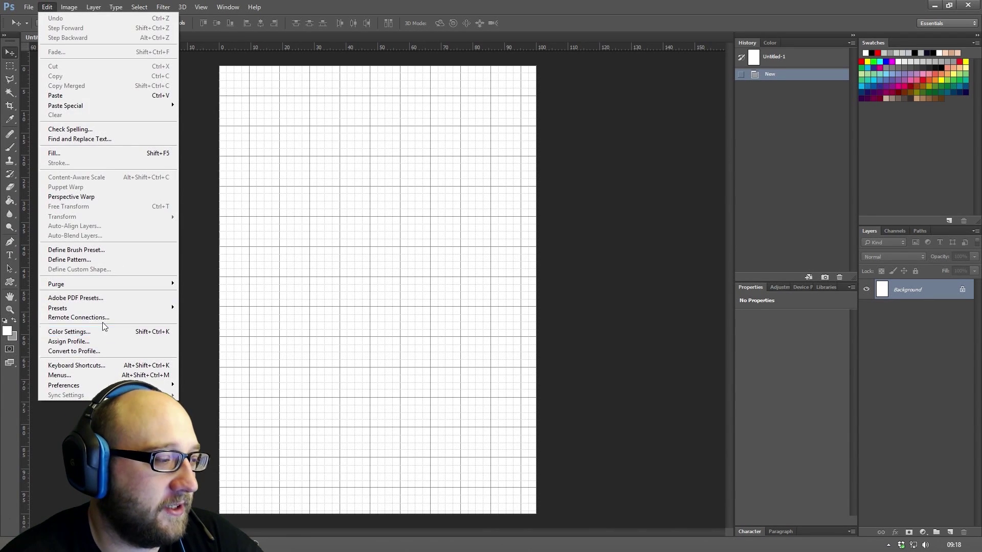
mouse_move(82, 391)
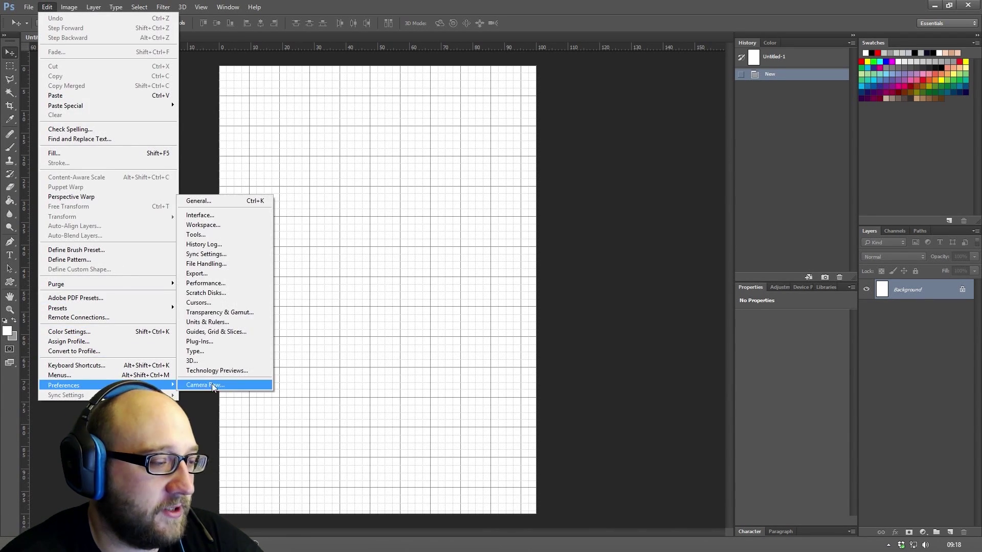
click(212, 331)
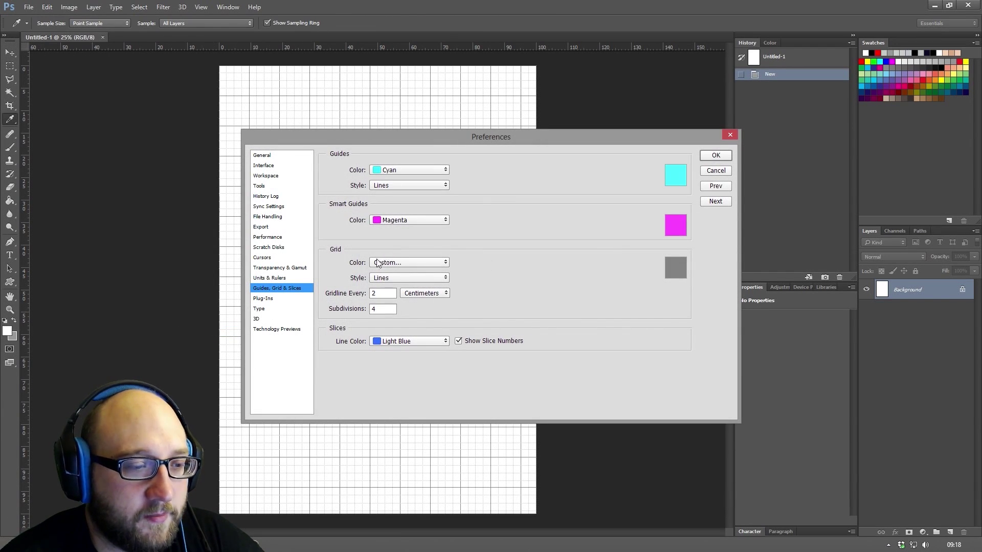
click(420, 298)
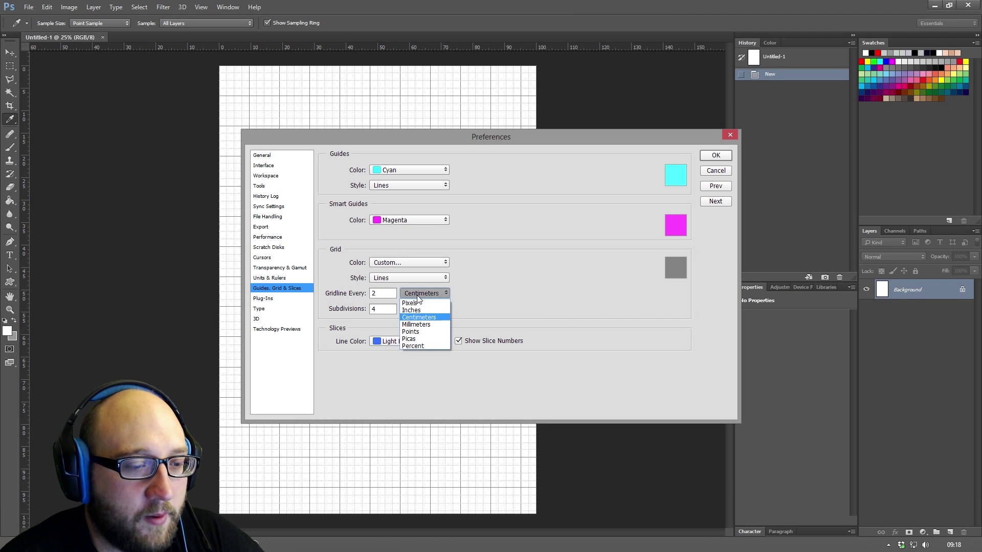
click(419, 346)
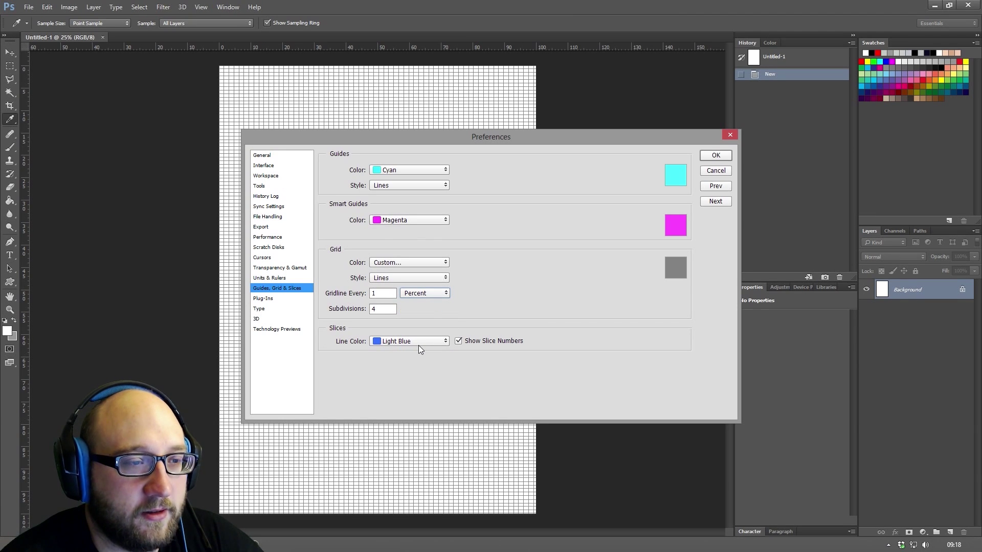
double_click(387, 293)
text(10)
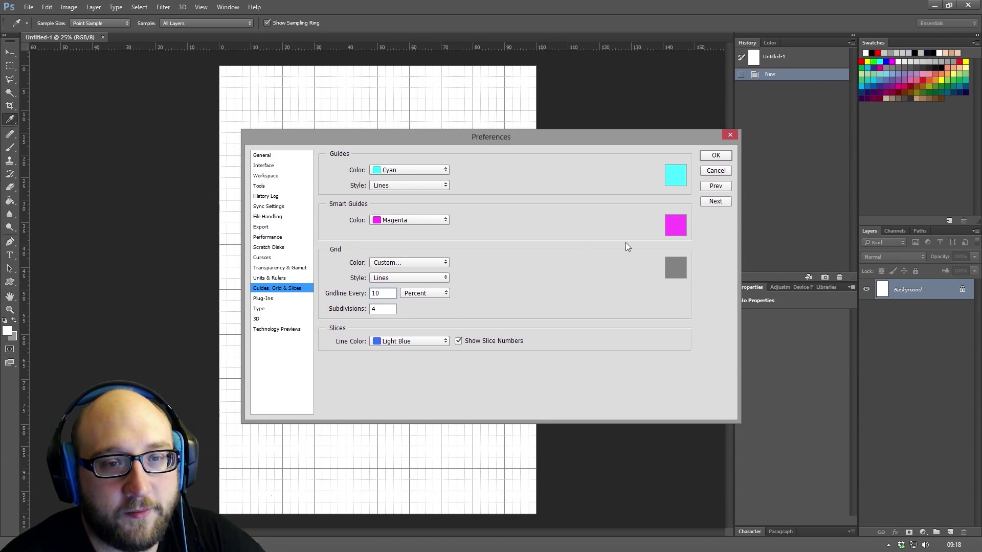
click(725, 155)
key(v)
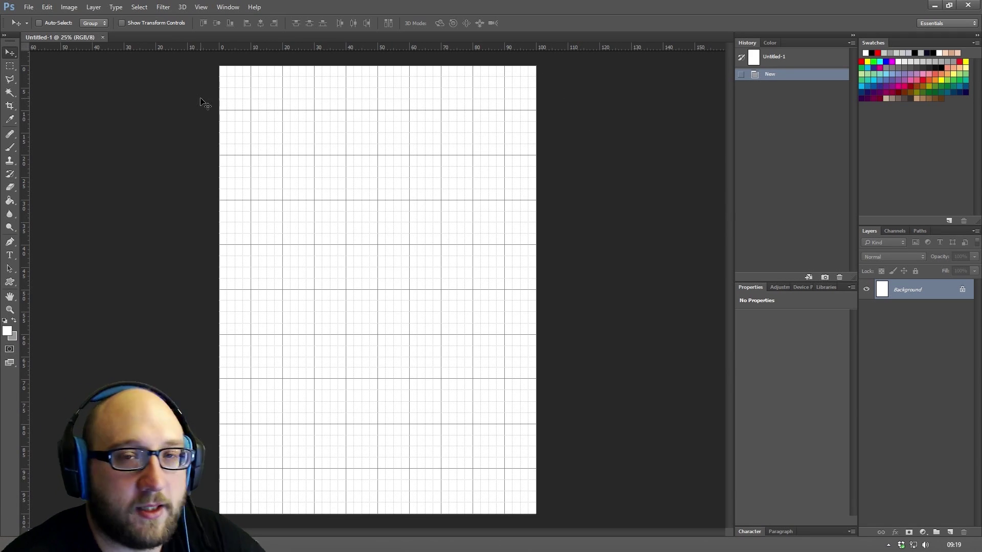
Check the Snap To options, then draw and clear a test marquee that snaps to the grid
click(202, 7)
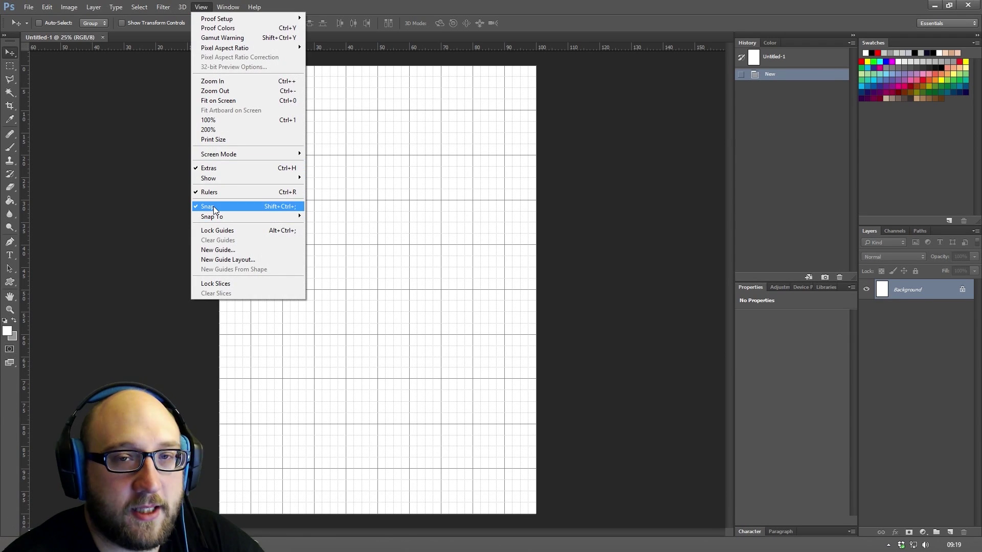
mouse_move(212, 219)
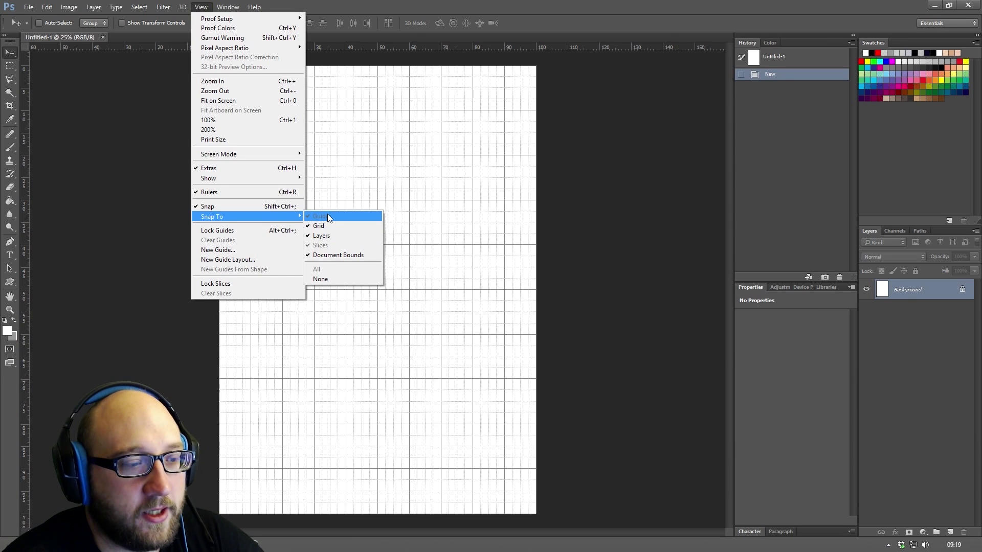
click(132, 177)
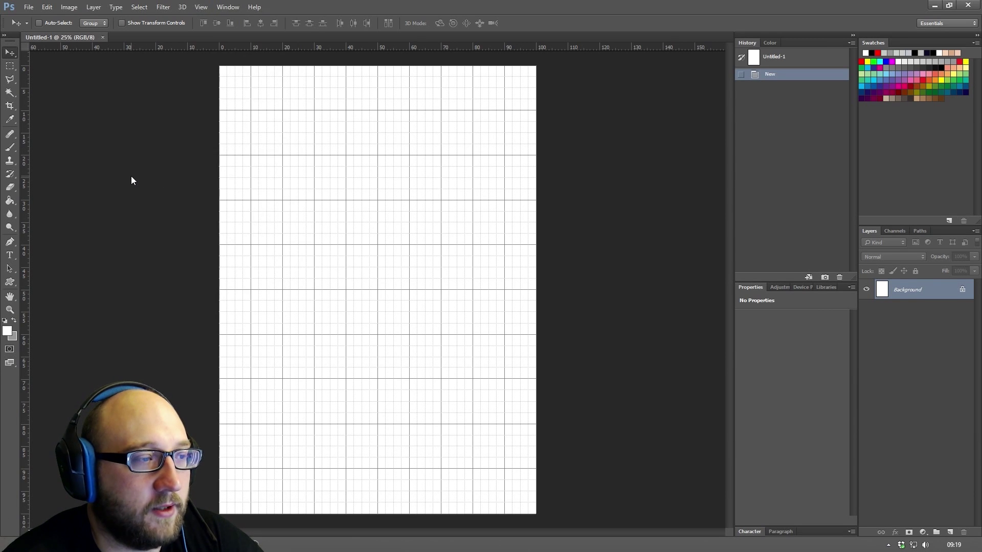
click(10, 67)
drag(220, 66, 465, 288)
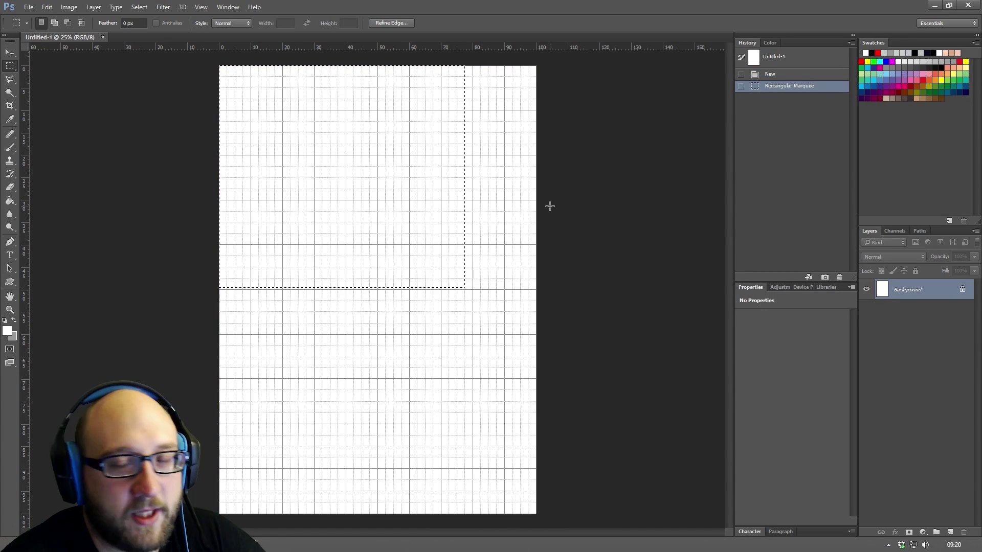
key(ctrl+d)
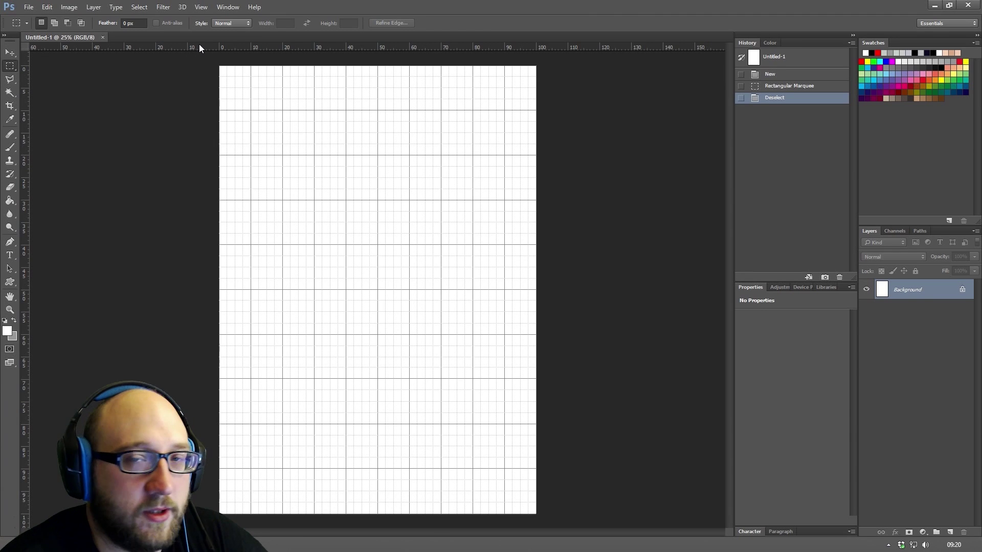
Drag horizontal guides to 10 and 20 percent, then mark a small top-left selection
drag(200, 46, 233, 111)
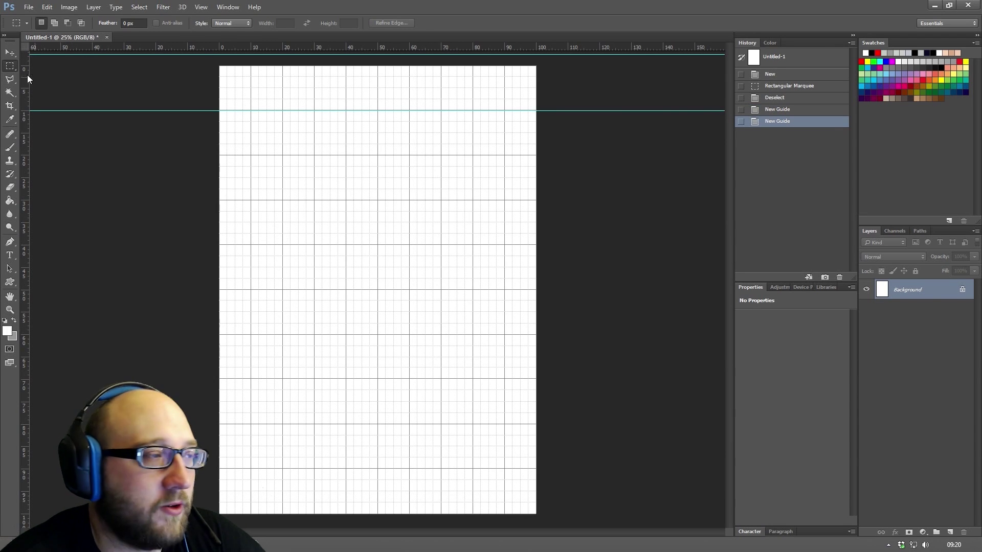
click(11, 54)
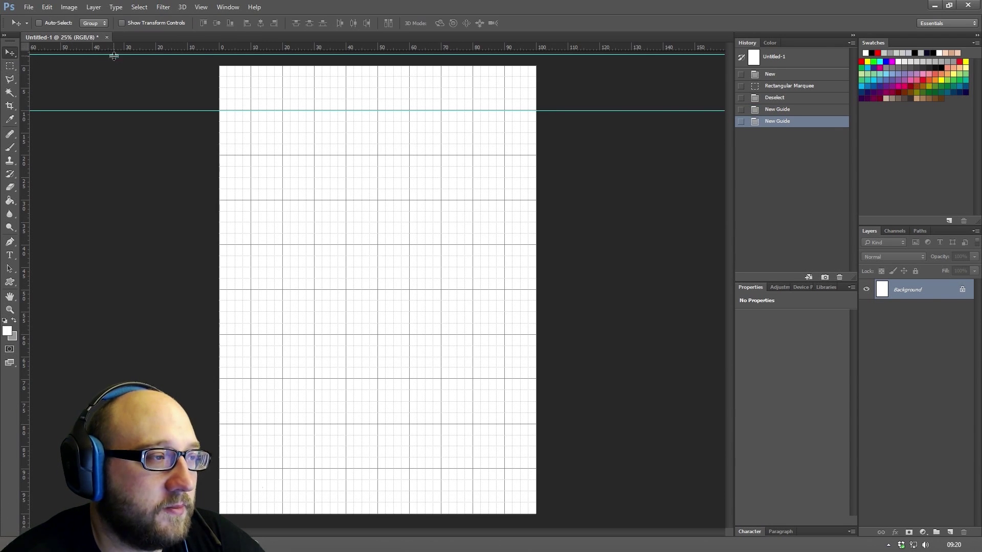
drag(114, 55, 121, 155)
drag(262, 46, 244, 200)
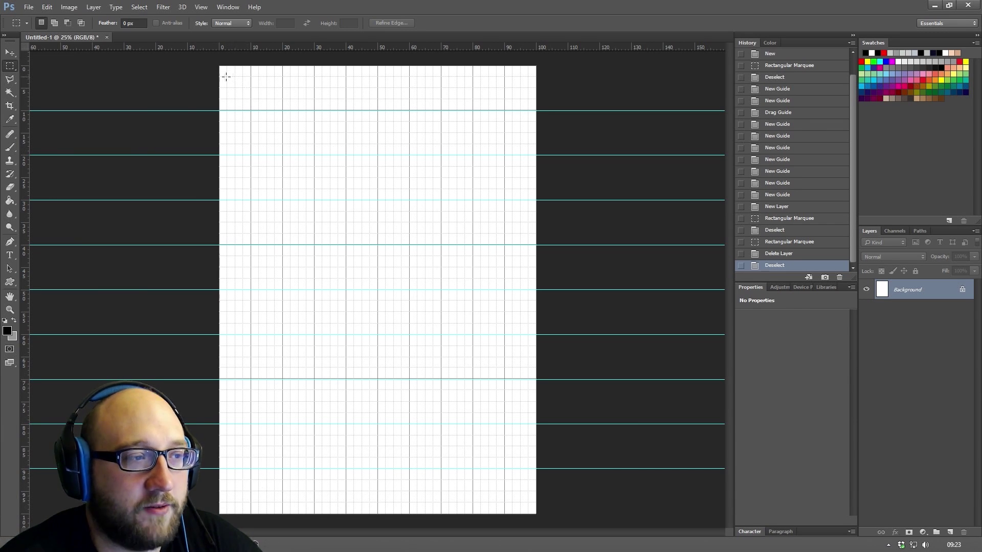
drag(226, 76, 259, 117)
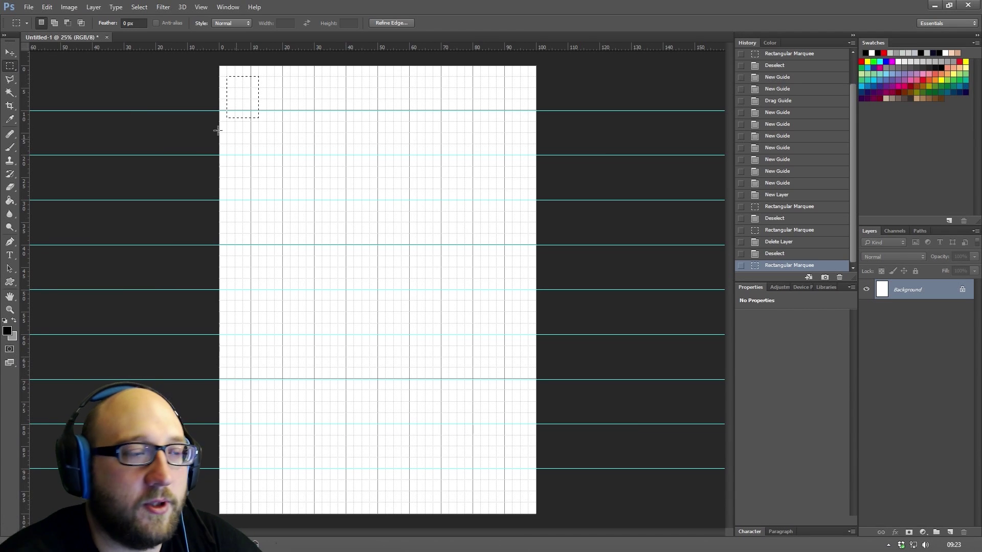
Select a 10 × 7.5 percent top-left cell and fill it black on a new layer
click(208, 72)
click(199, 73)
drag(208, 72, 282, 155)
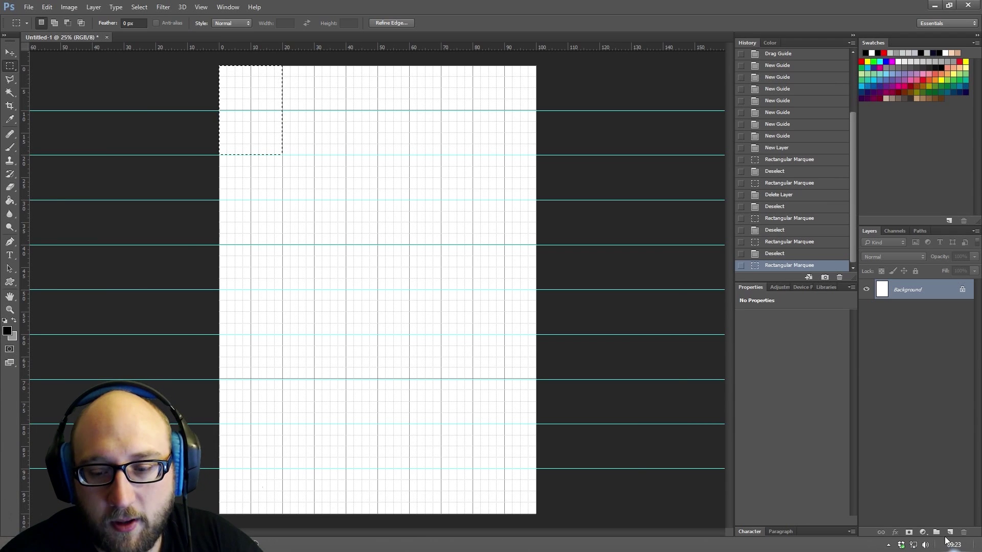
click(947, 533)
click(11, 204)
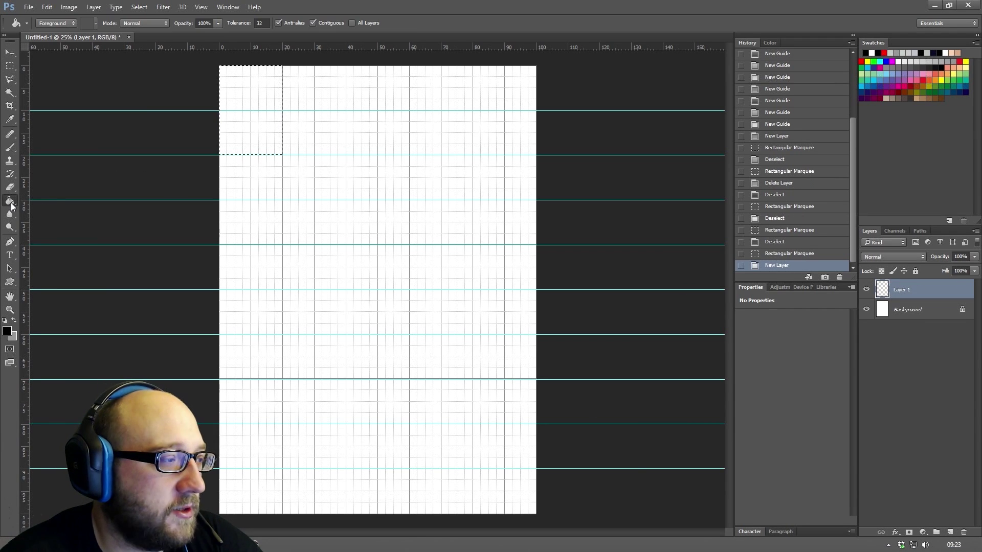
click(262, 93)
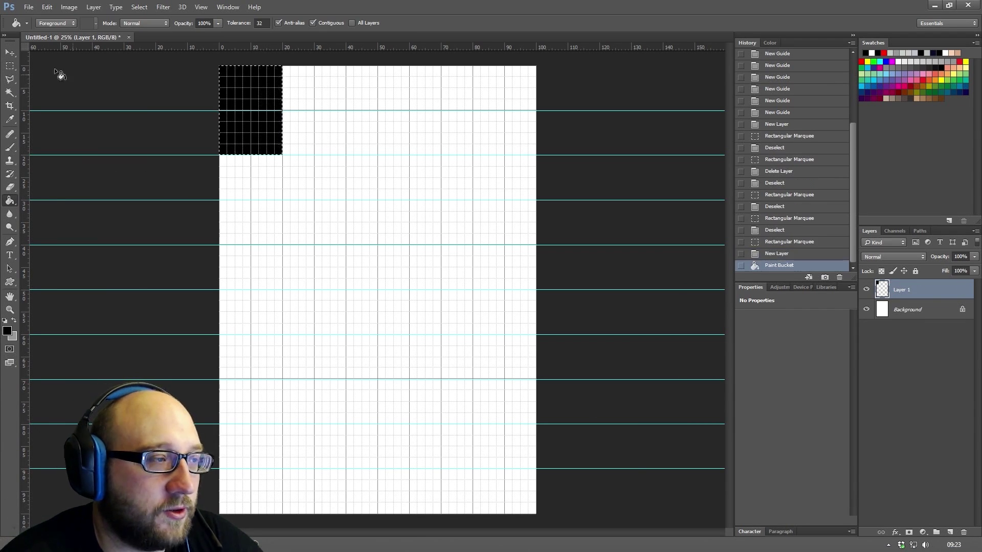
key(m)
key(ctrl+d)
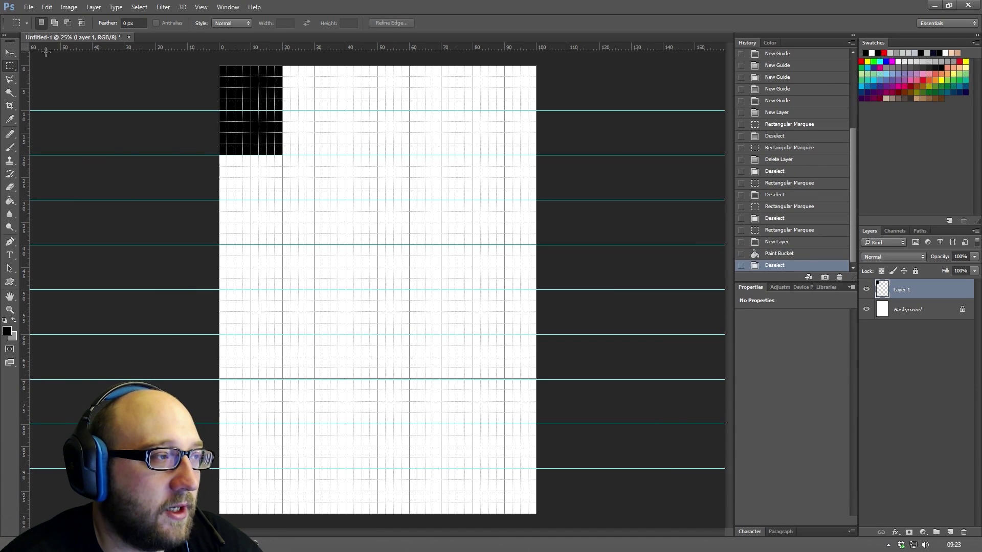
click(9, 52)
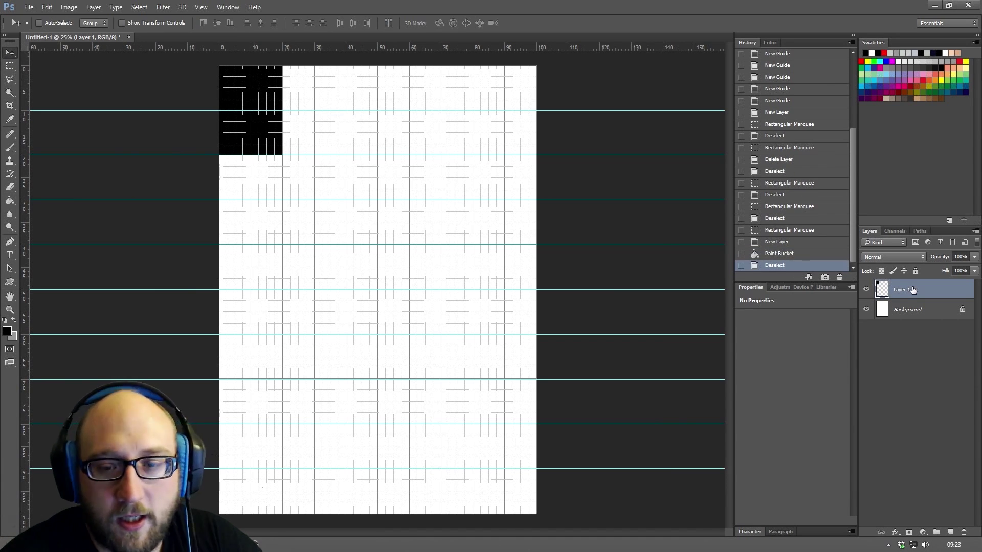
Duplicate the black block, move it right past a gutter, and make it wider and taller
drag(910, 289, 950, 531)
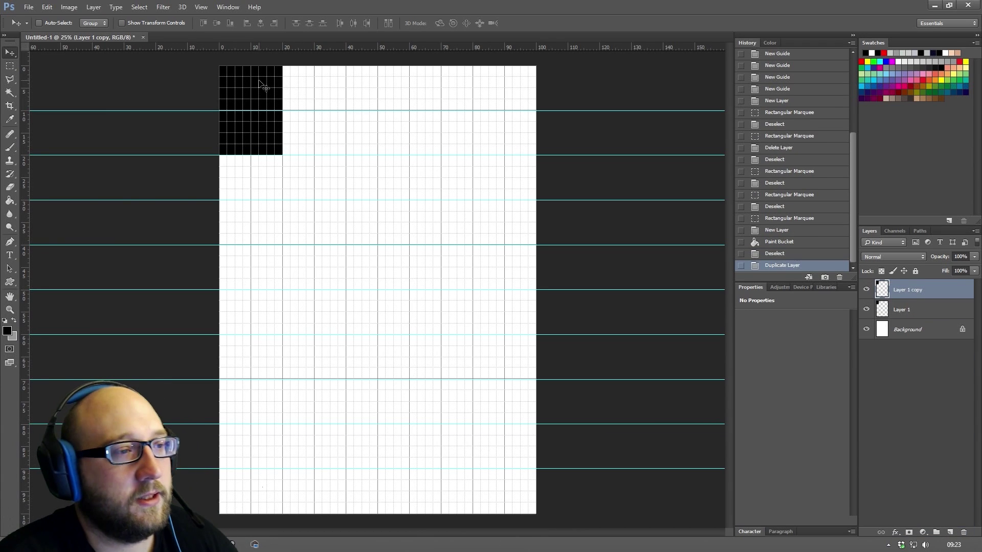
drag(261, 82, 331, 83)
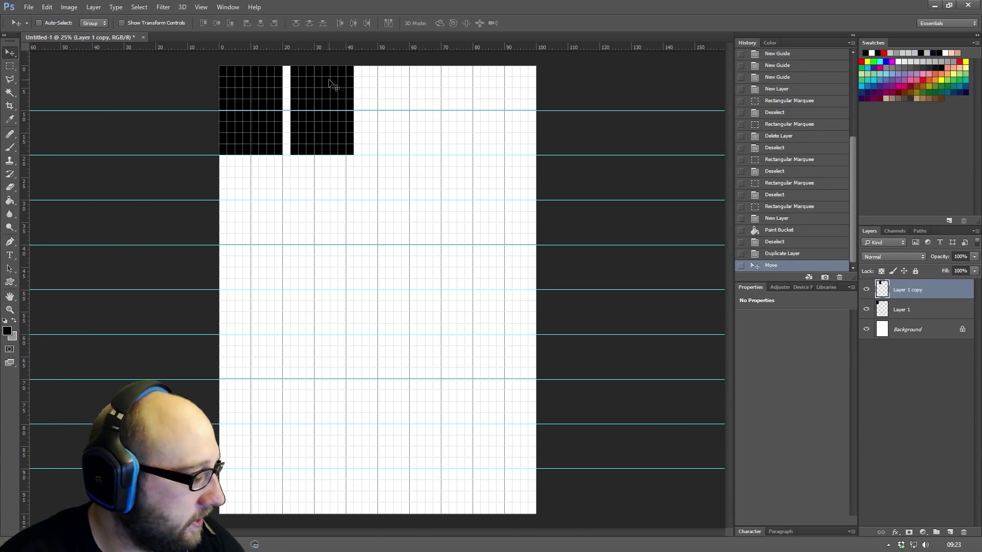
key(ctrl)
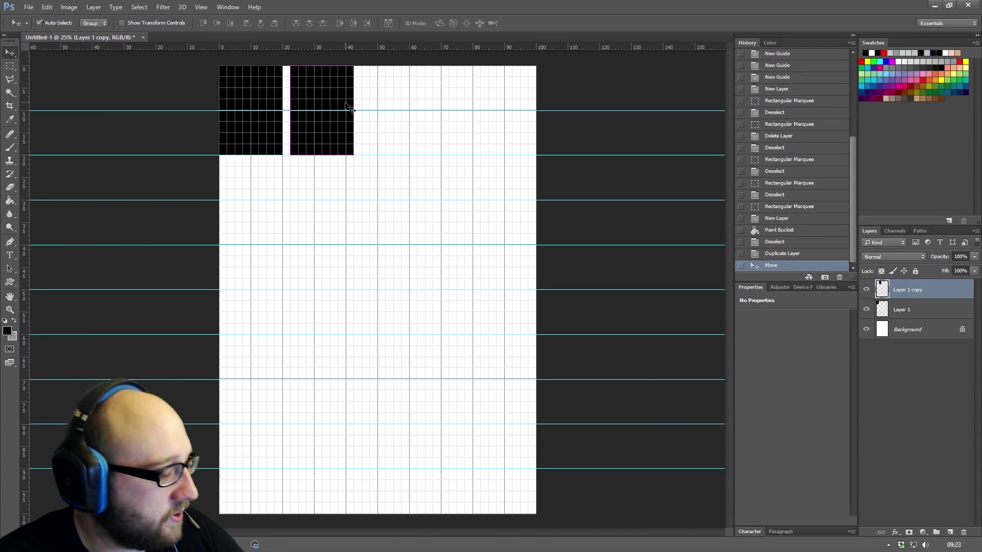
key(ctrl+t)
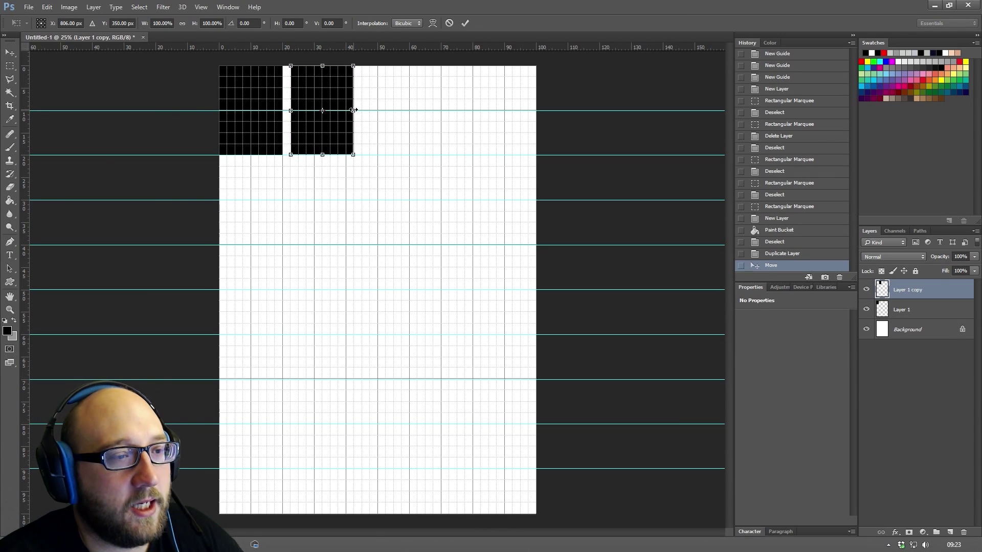
drag(353, 110, 377, 110)
drag(335, 156, 332, 199)
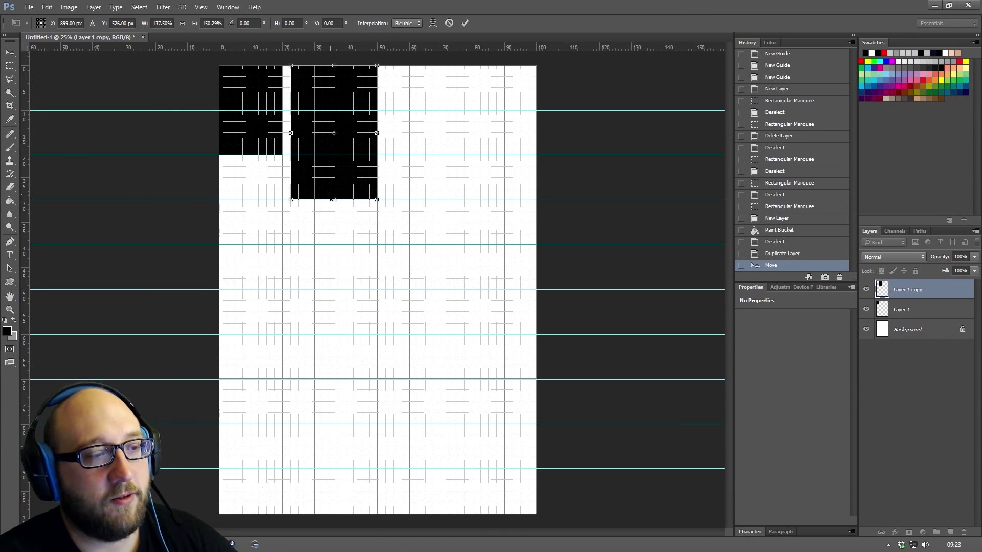
key(Return)
Add a third block copy to the right of the tall block at half its height
drag(921, 293, 955, 533)
drag(333, 132, 424, 131)
key(ctrl)
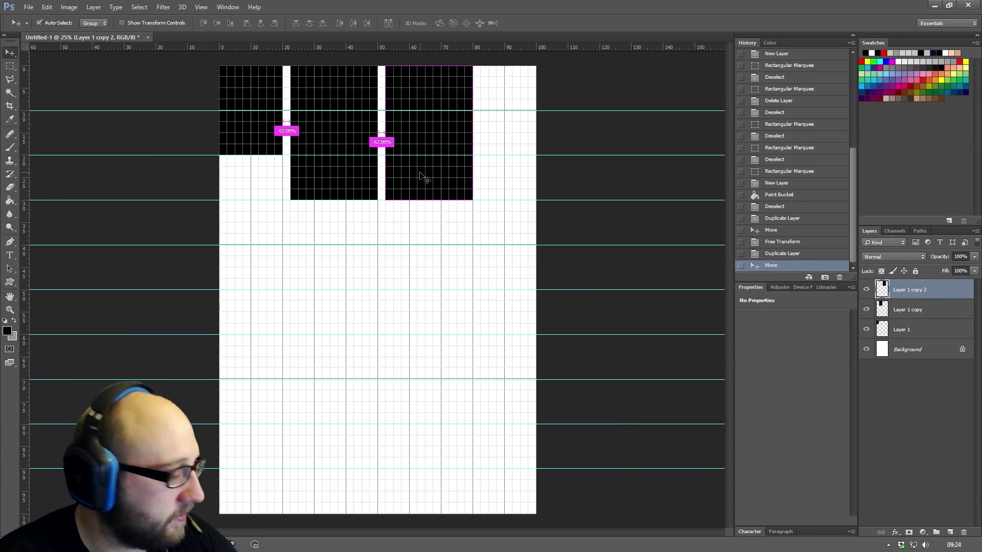
key(ctrl+t)
drag(429, 199, 436, 132)
key(Return)
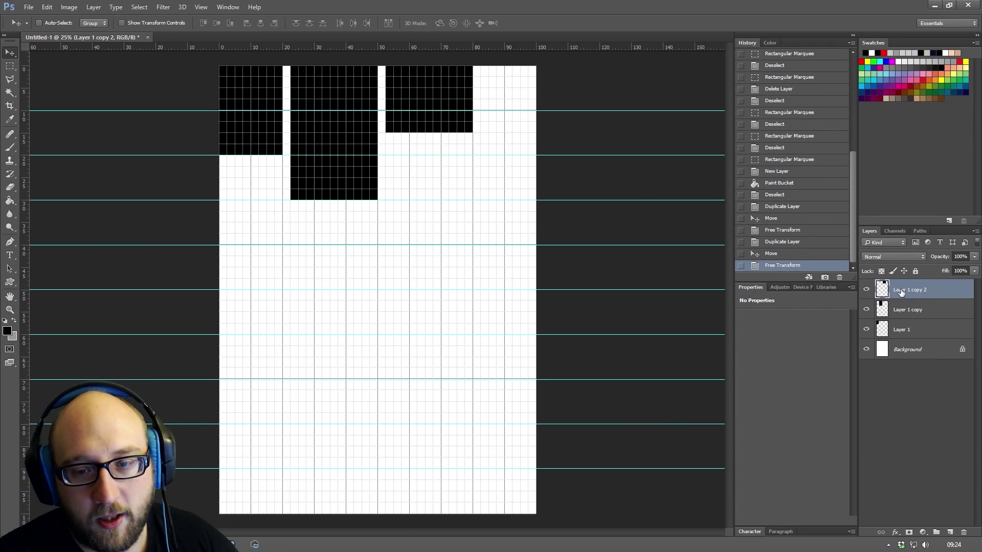
Add a rightmost block copy, narrowed to fit the margin and extended downward
drag(921, 293, 950, 532)
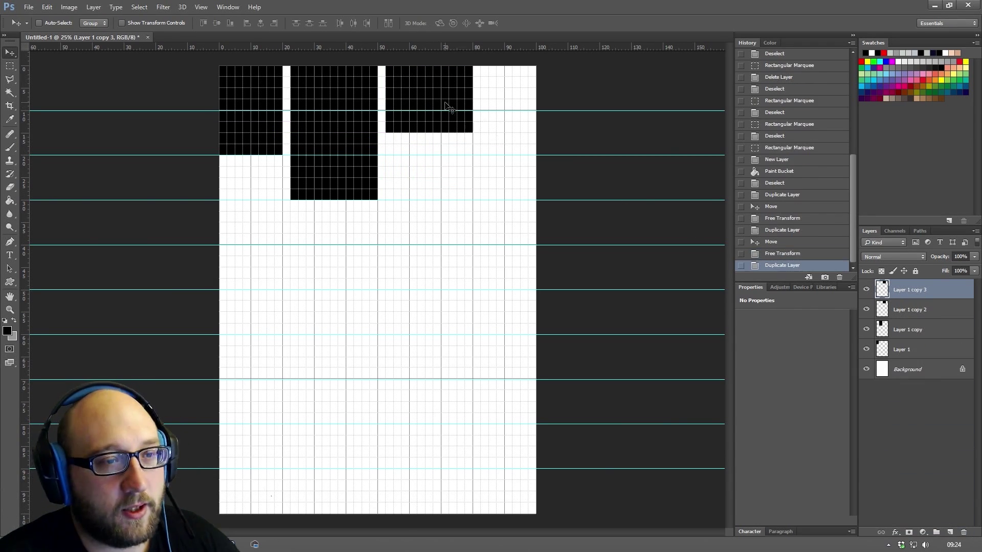
drag(445, 103, 511, 105)
key(ctrl+t)
drag(448, 99, 480, 103)
key(Return)
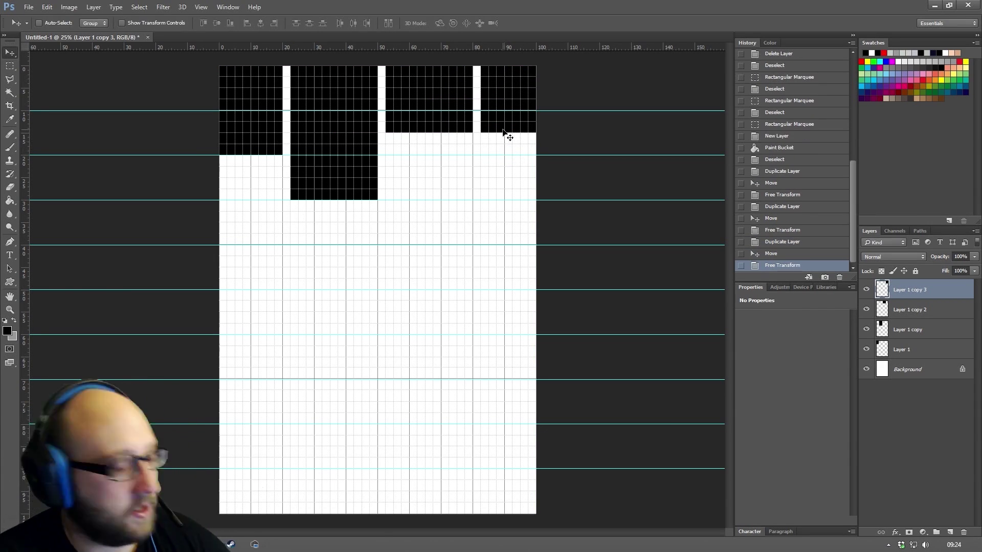
key(ctrl+t)
drag(508, 132, 511, 154)
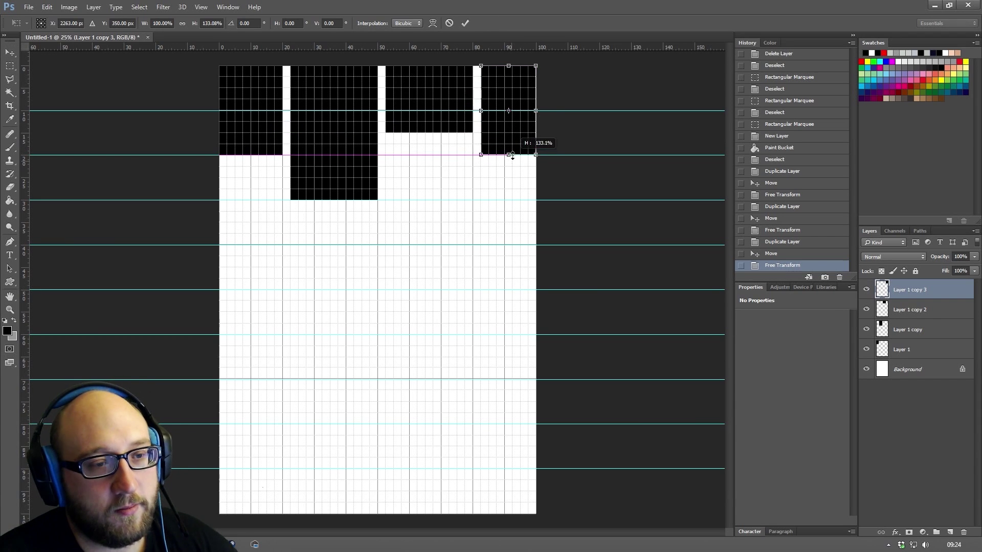
key(Return)
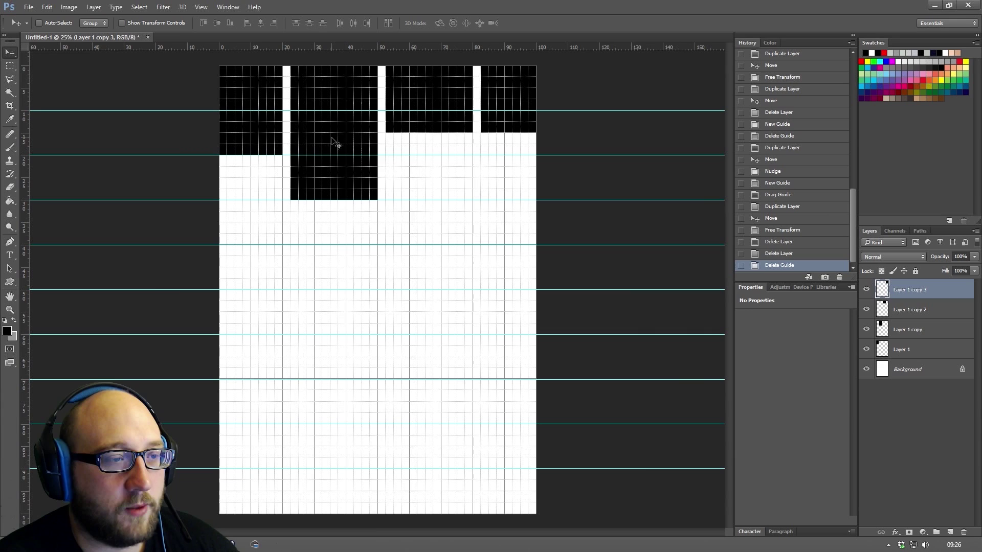
Copy the tall middle block below the right-hand blocks and widen it to the right edge
right_click(331, 137)
click(352, 145)
drag(908, 330, 949, 533)
drag(346, 122, 537, 203)
key(ctrl+t)
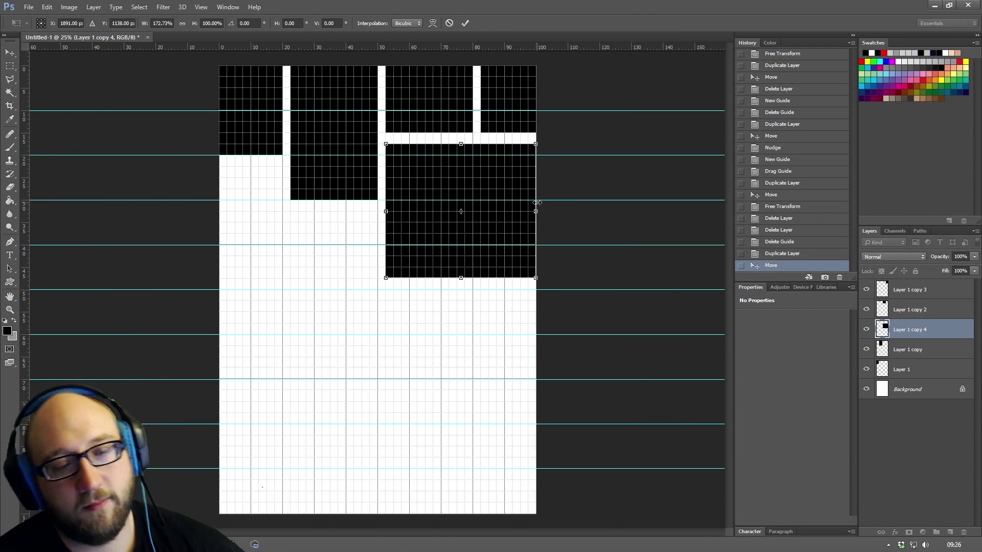
key(Return)
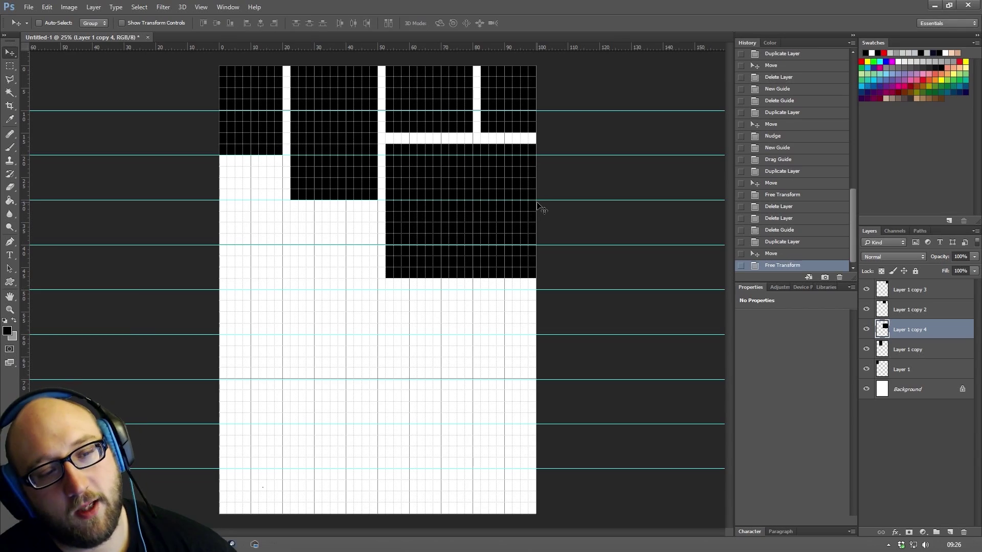
Check gutter widths up close, nudge the large block down, and add a guide along its edge
click(17, 306)
drag(399, 172, 503, 264)
click(10, 53)
right_click(166, 314)
click(184, 320)
key(Down)
key(Down)
drag(152, 46, 134, 294)
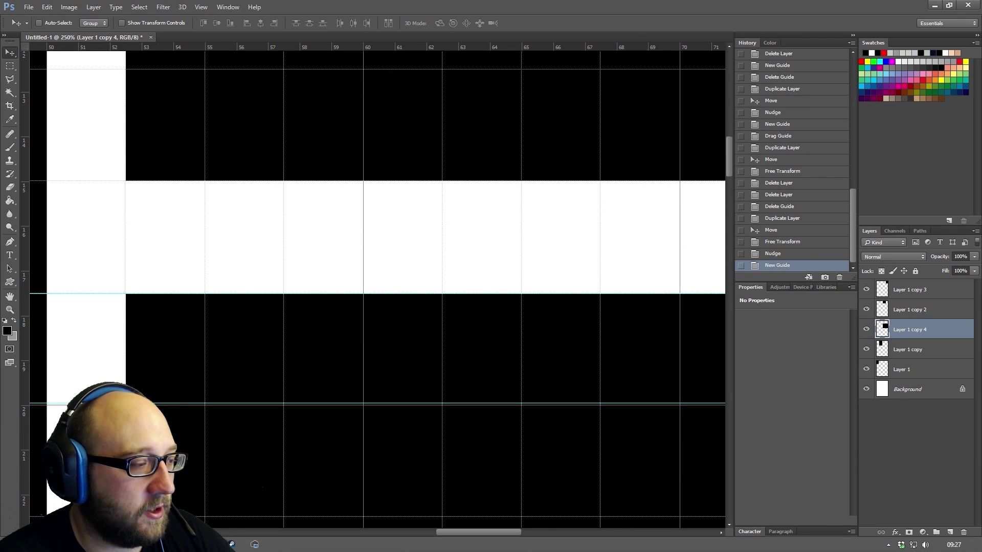
Fit the page in view and copy the large block to the page's left side
click(10, 309)
right_click(115, 322)
click(139, 328)
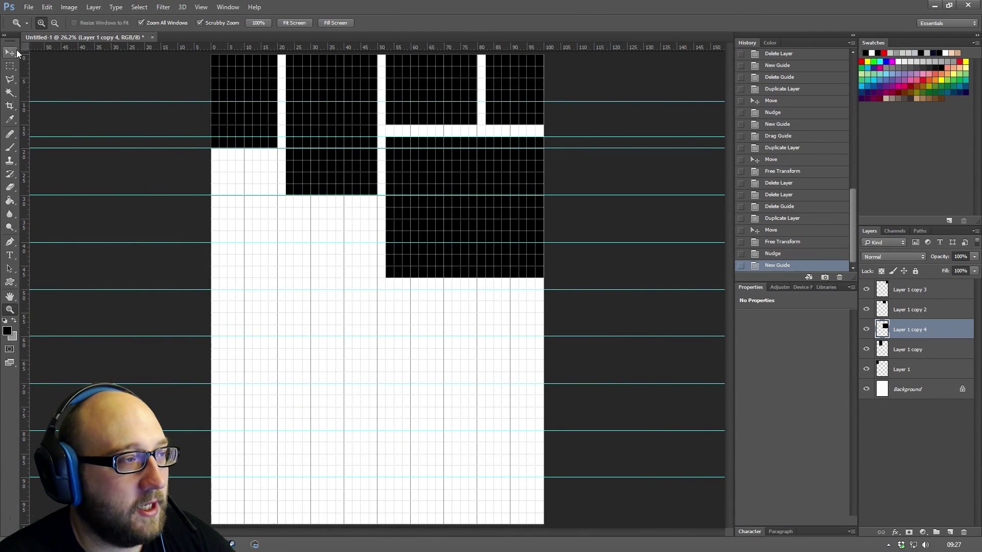
click(11, 52)
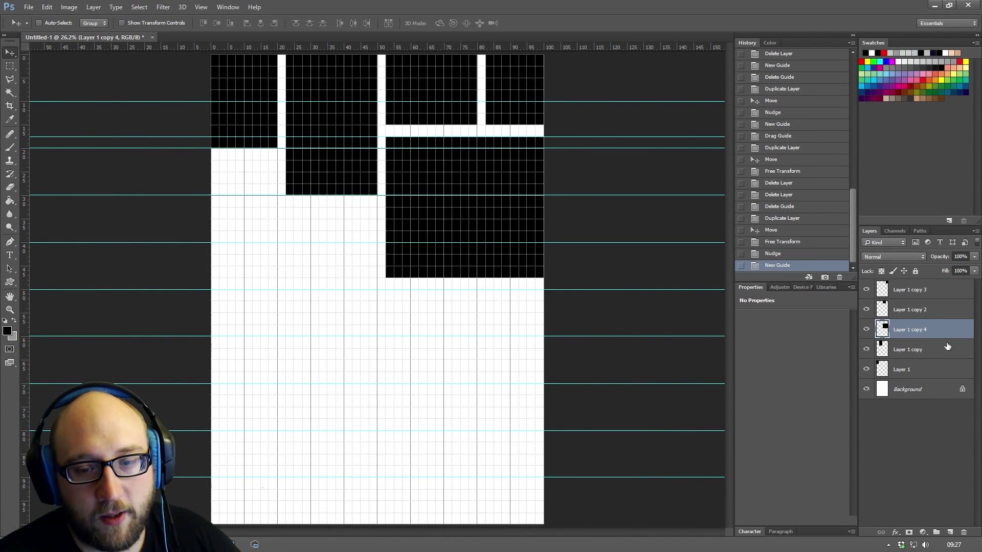
drag(919, 329, 950, 530)
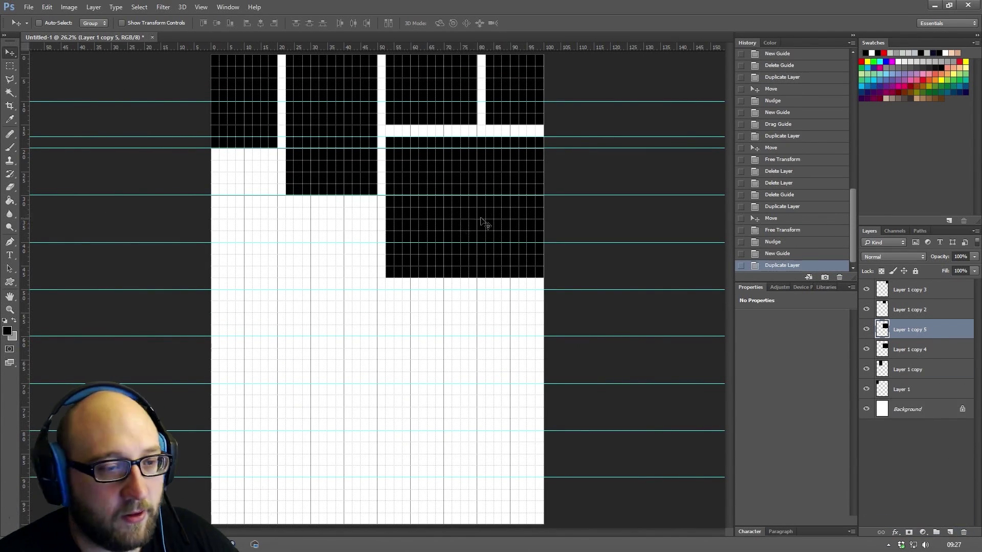
drag(475, 219, 310, 288)
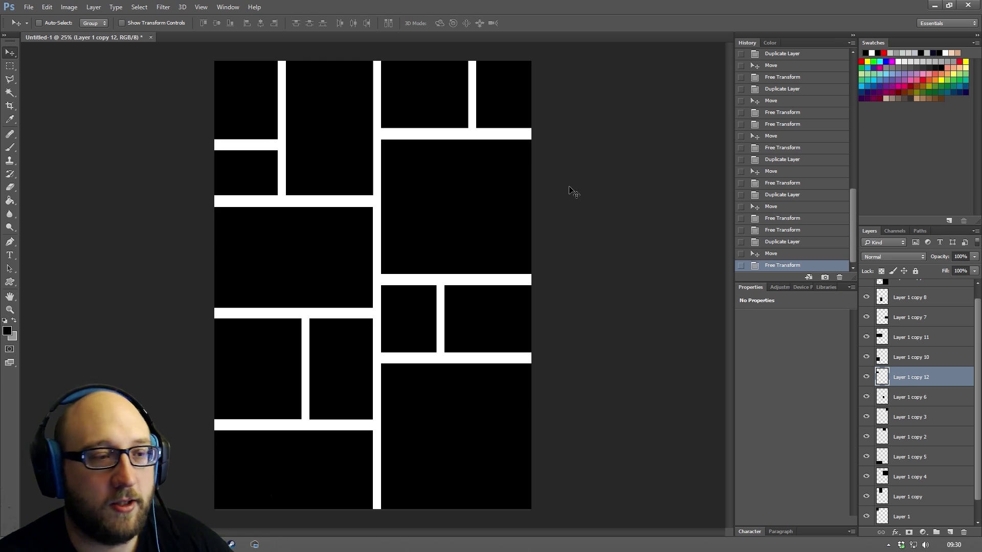
Merge all the black block layers, from the top copy down to Layer 1, into one layer
click(934, 299)
scroll(907, 427, up, 1)
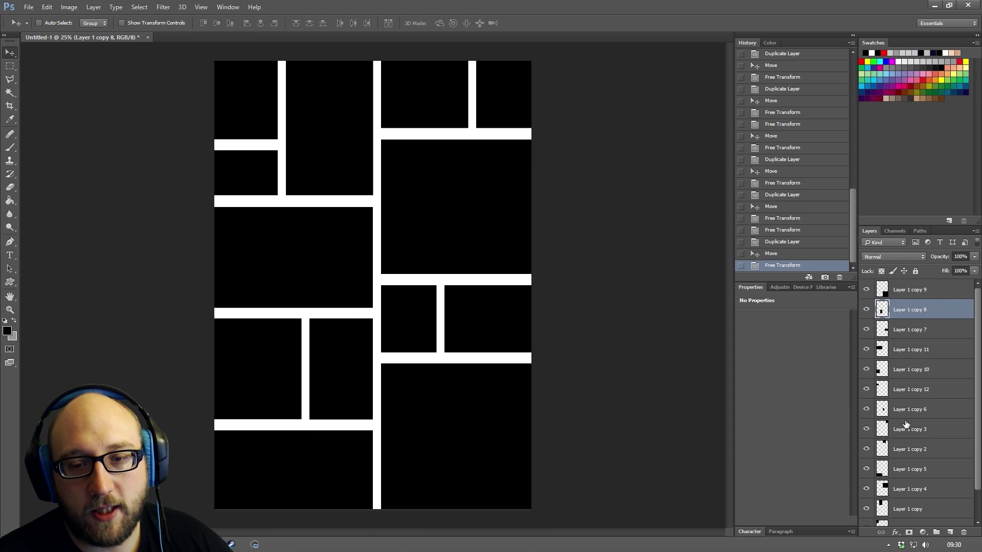
click(925, 291)
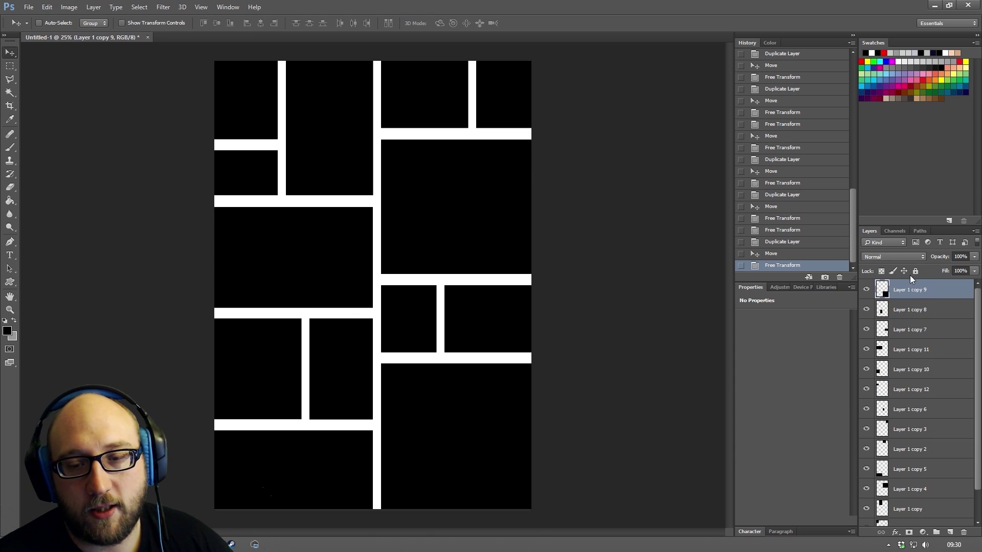
scroll(935, 343, down, 1)
scroll(935, 343, down, 1)
shift+click(909, 496)
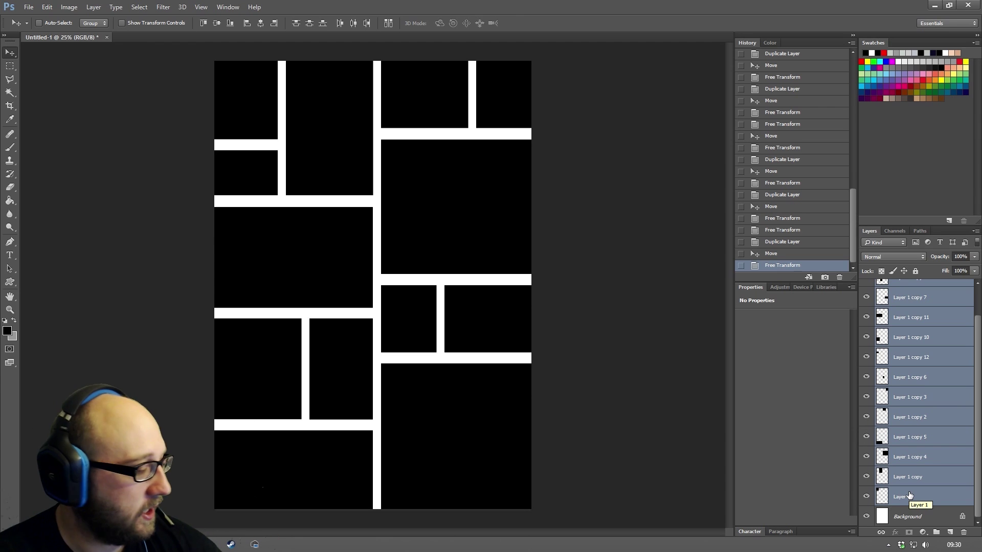
key(ctrl+e)
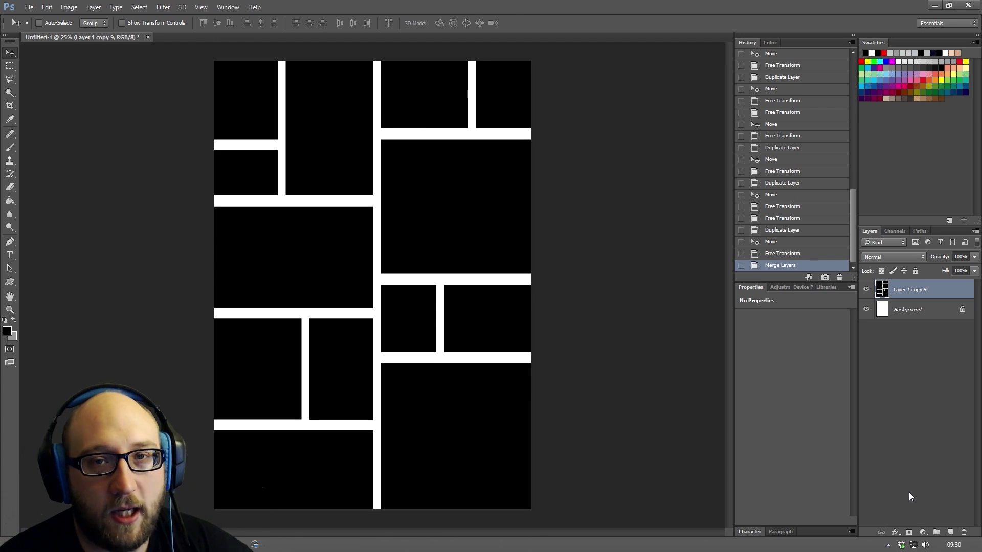
Load the black panels as a selection, add a new layer, and invert the selection to the gutters
click(9, 93)
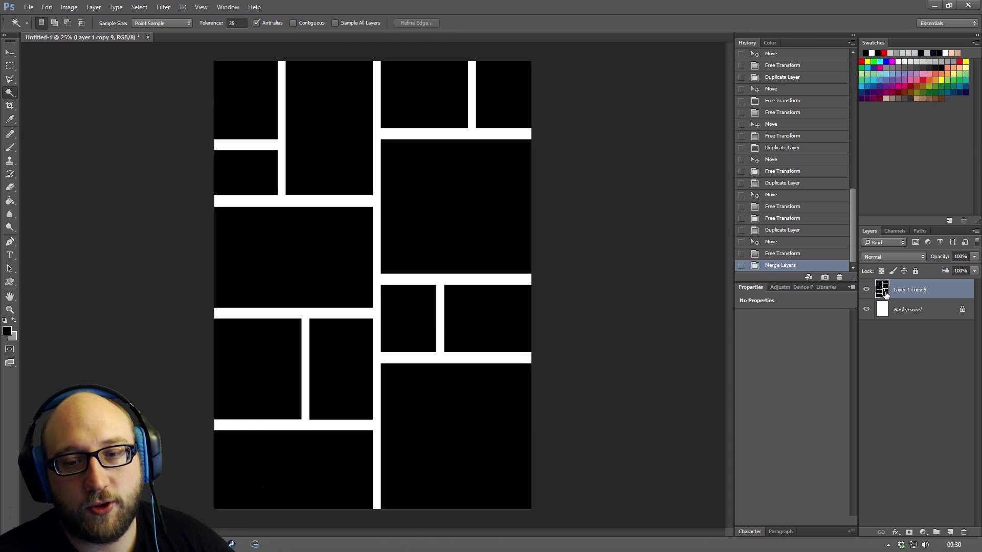
click(10, 53)
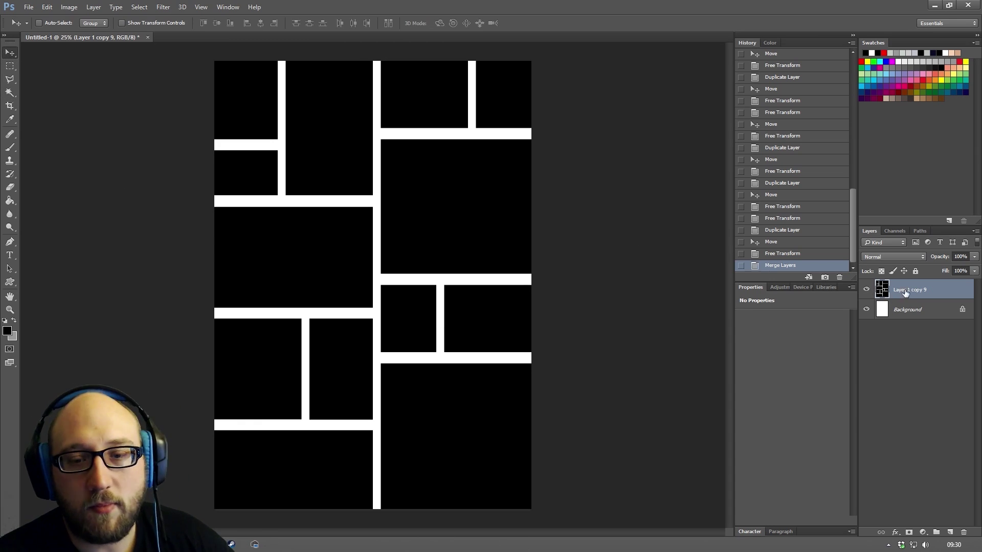
ctrl+click(882, 289)
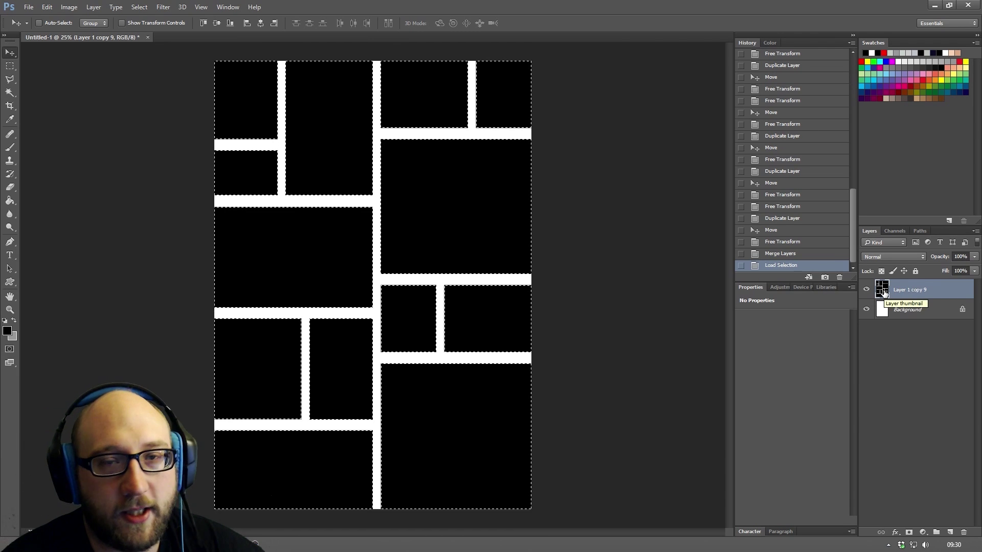
click(949, 532)
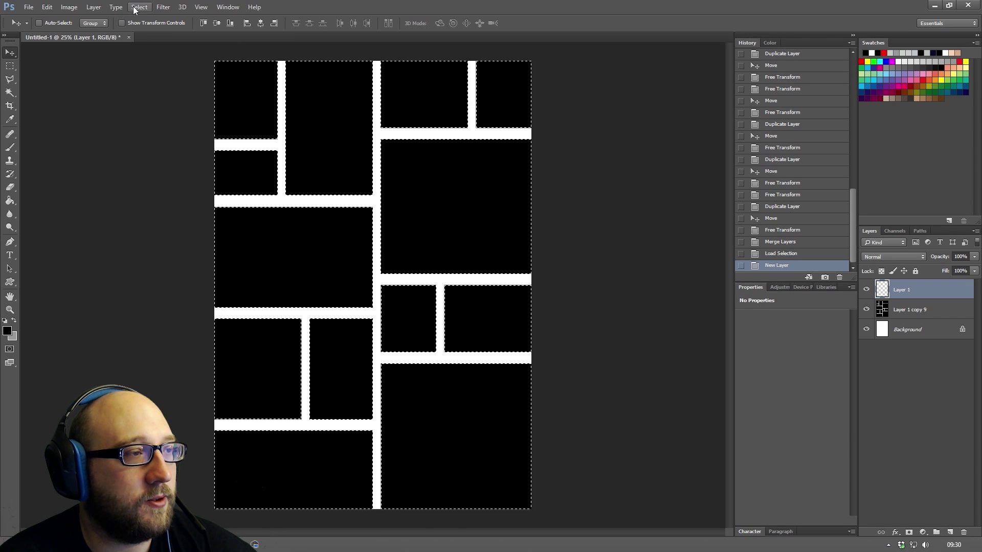
click(139, 7)
click(150, 49)
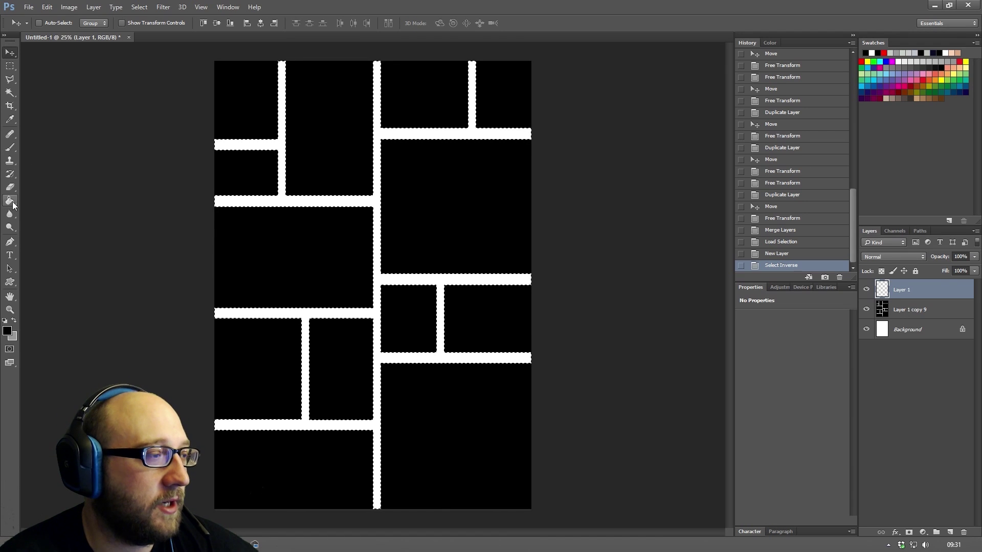
Fill the gutters with foreground colour ffffff, deselect, and delete the black panel layer
click(10, 201)
click(7, 330)
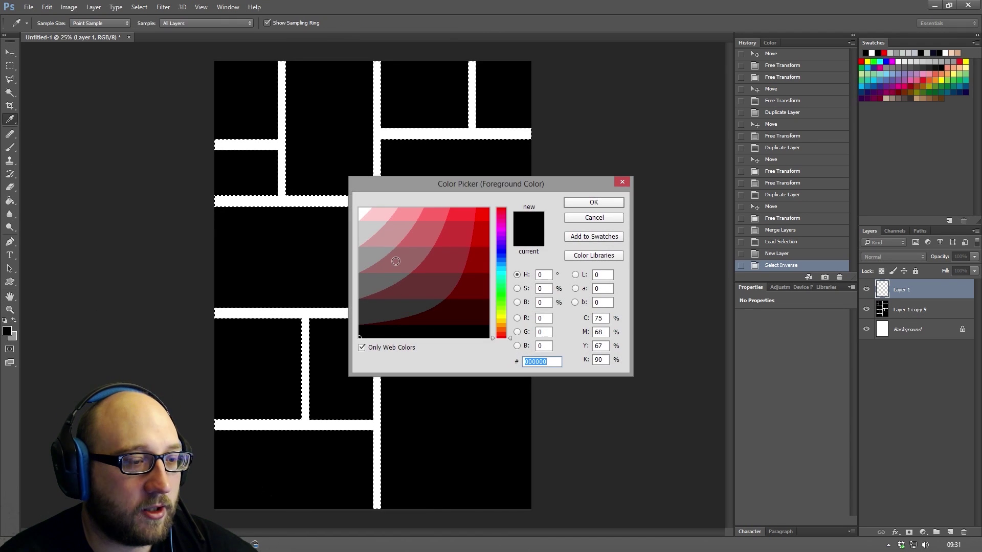
text(ffffff)
click(593, 202)
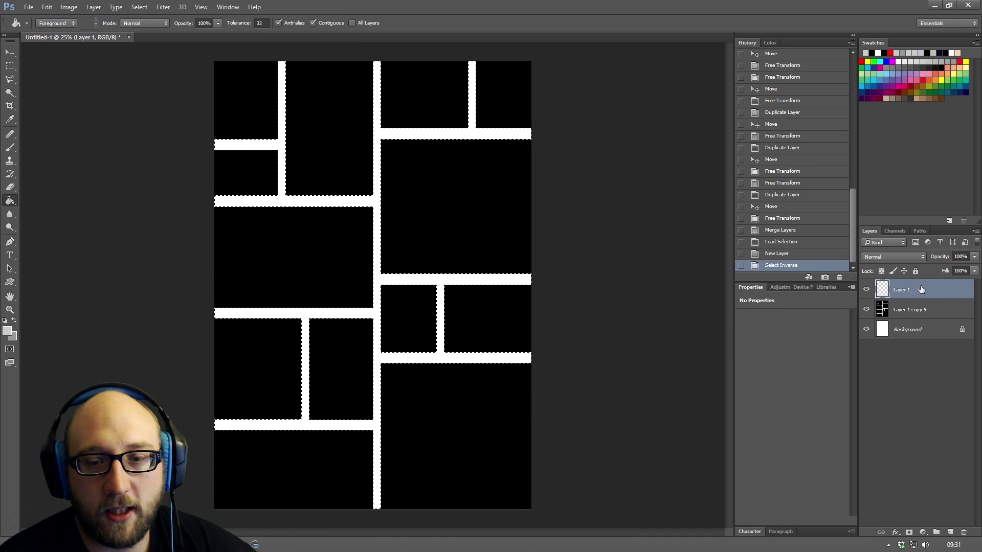
click(382, 131)
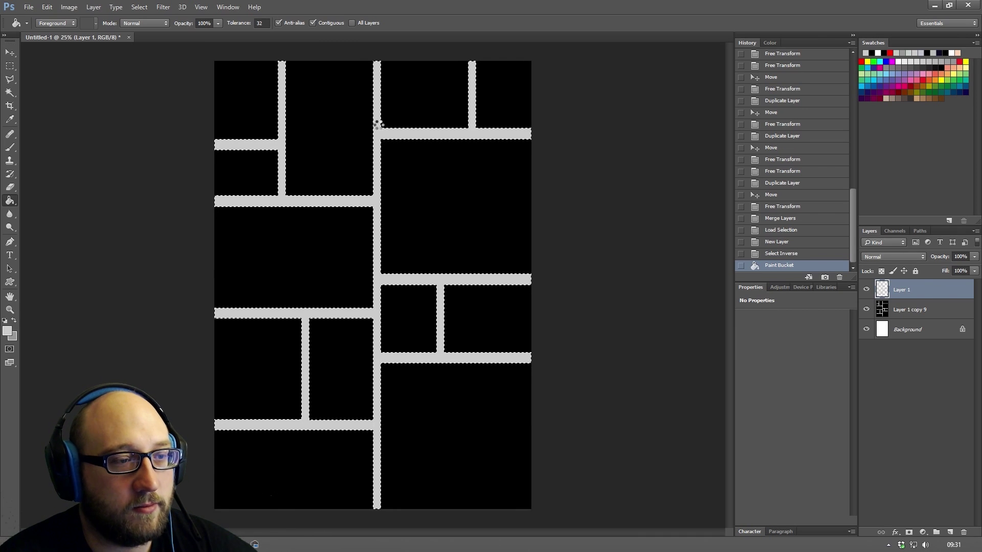
click(378, 124)
click(378, 125)
key(m)
key(ctrl+d)
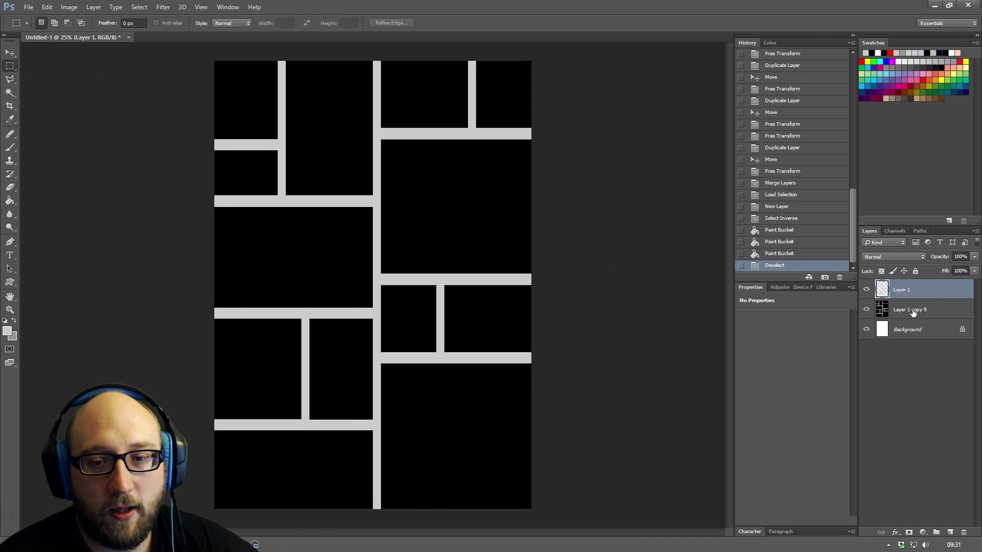
drag(912, 309, 964, 532)
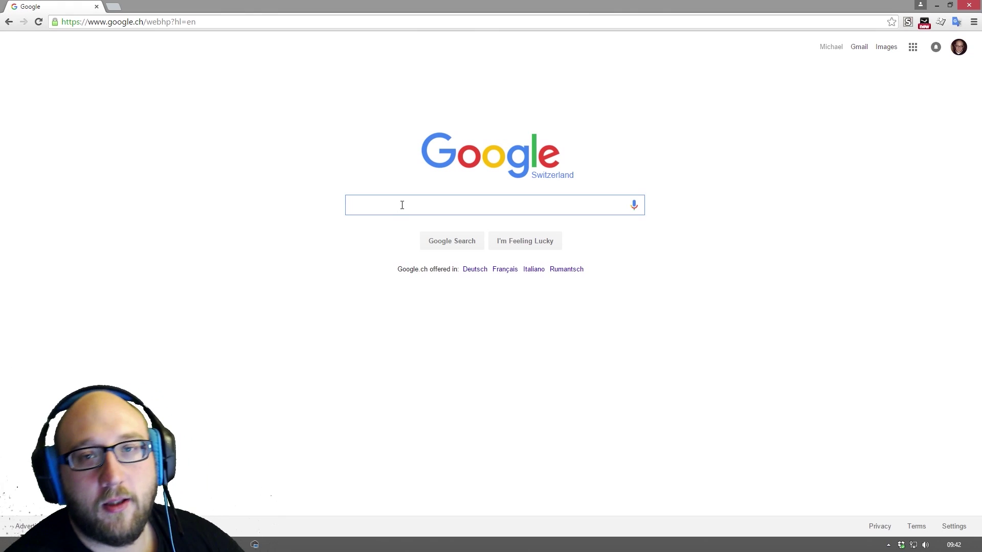
Search Google for 'hippy woods photoshoot' and show the Images results
text(hi[)
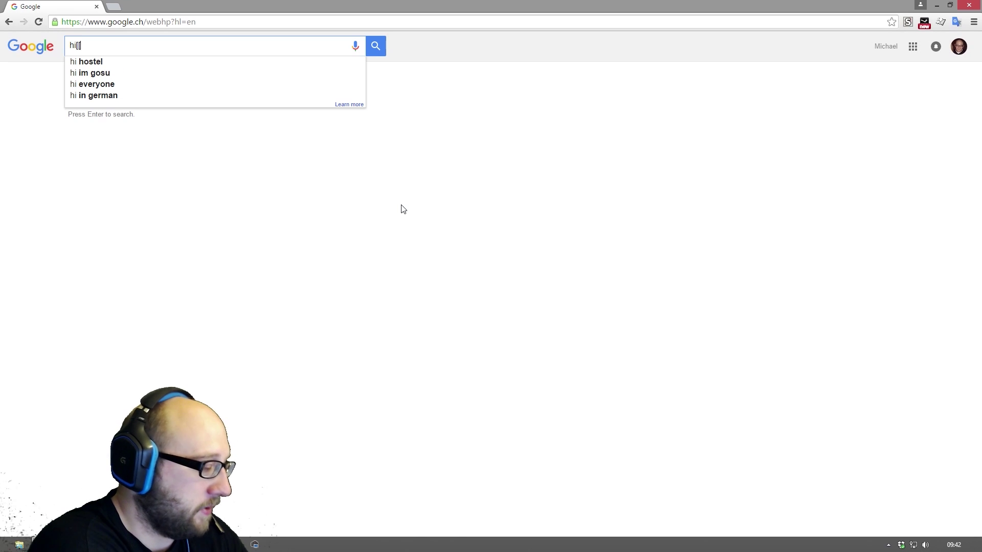
key(BackSpace)
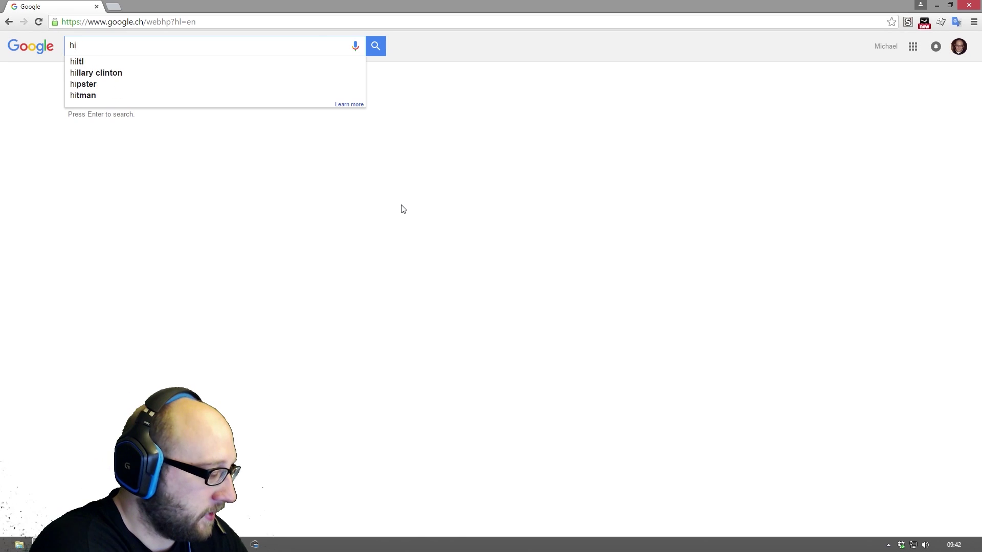
text(ppy woods )
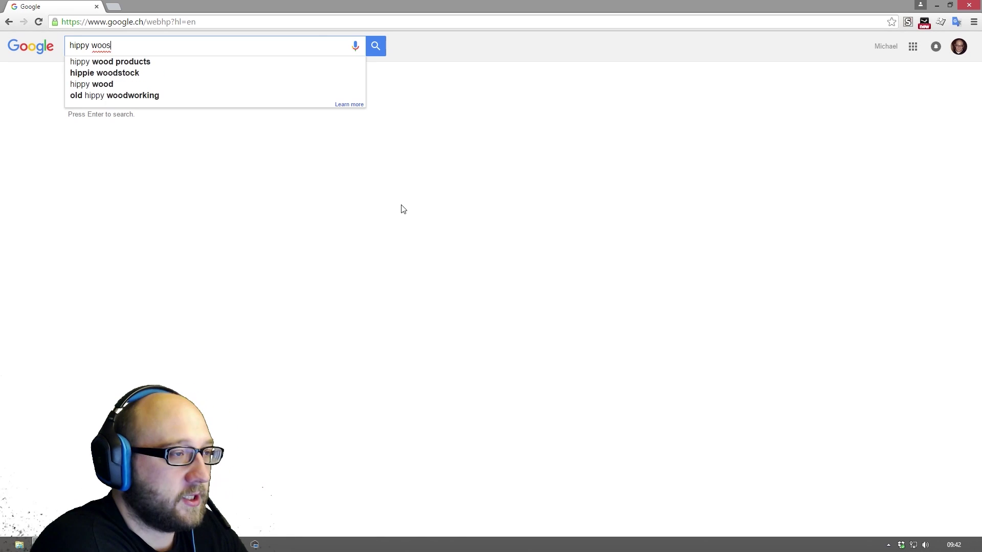
text(photoshoot)
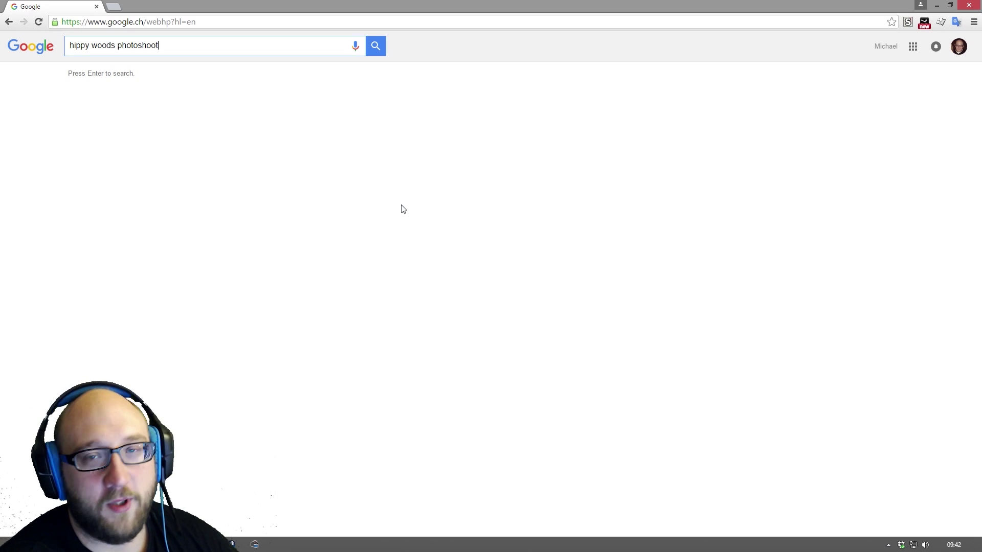
key(Return)
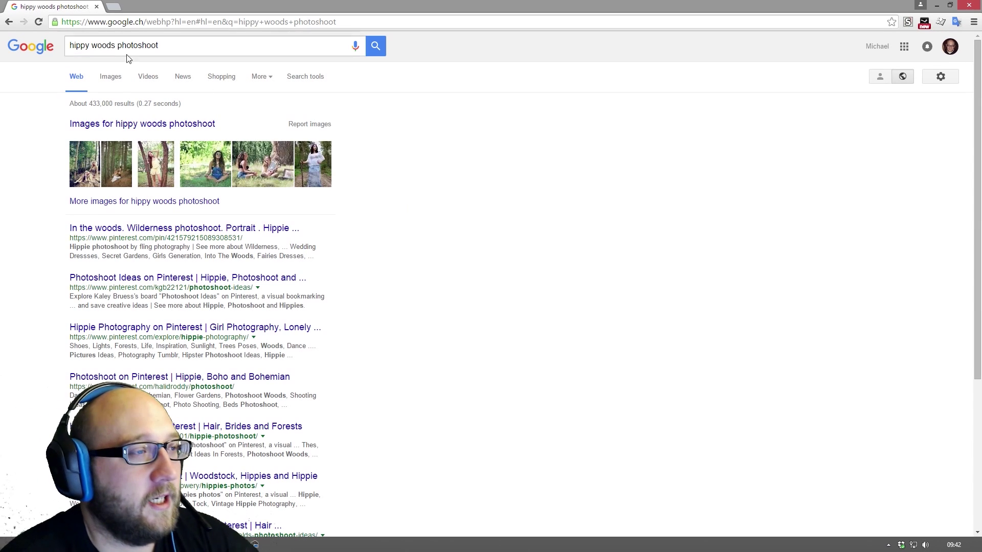
click(111, 79)
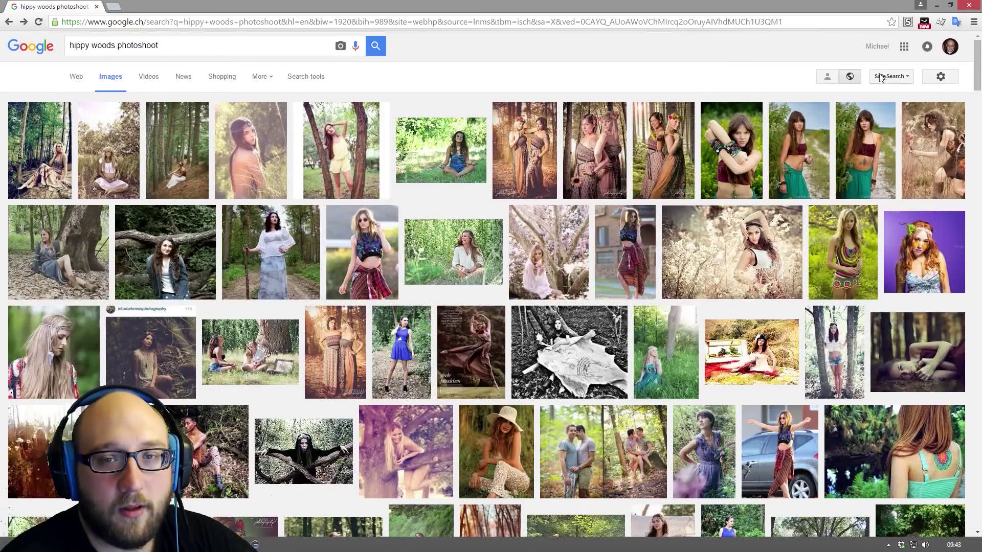
Filter the image results to 'Larger than 400×300' through Advanced Image Search
click(939, 77)
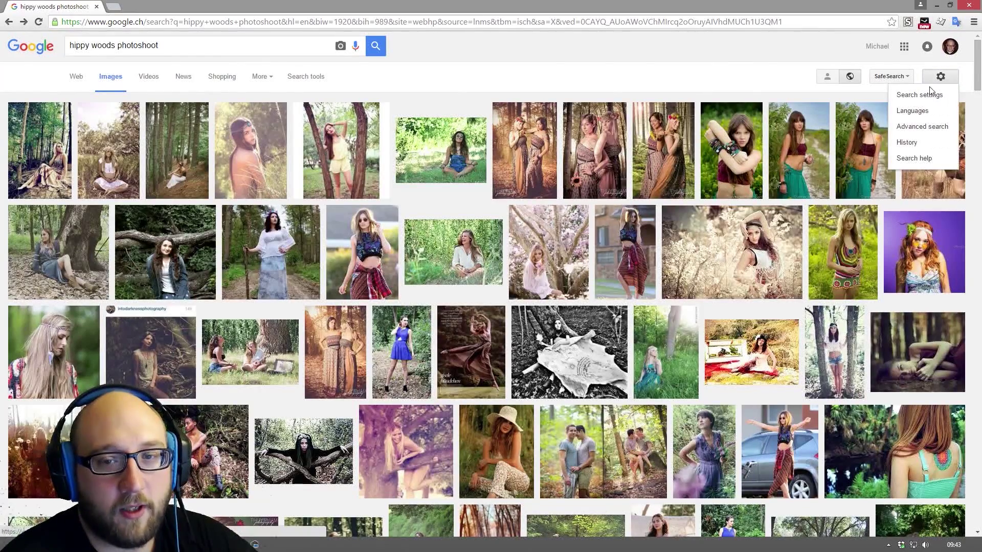
click(928, 126)
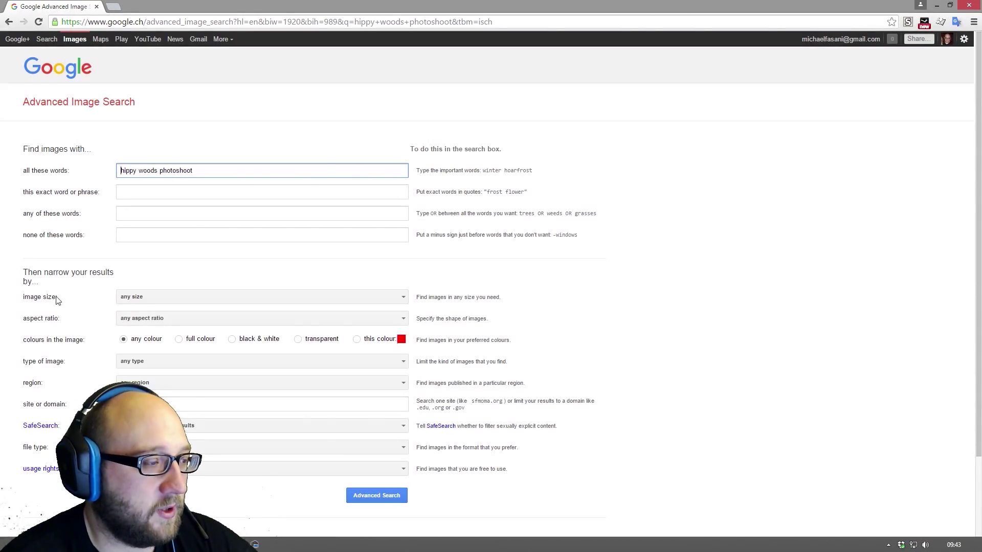
click(143, 300)
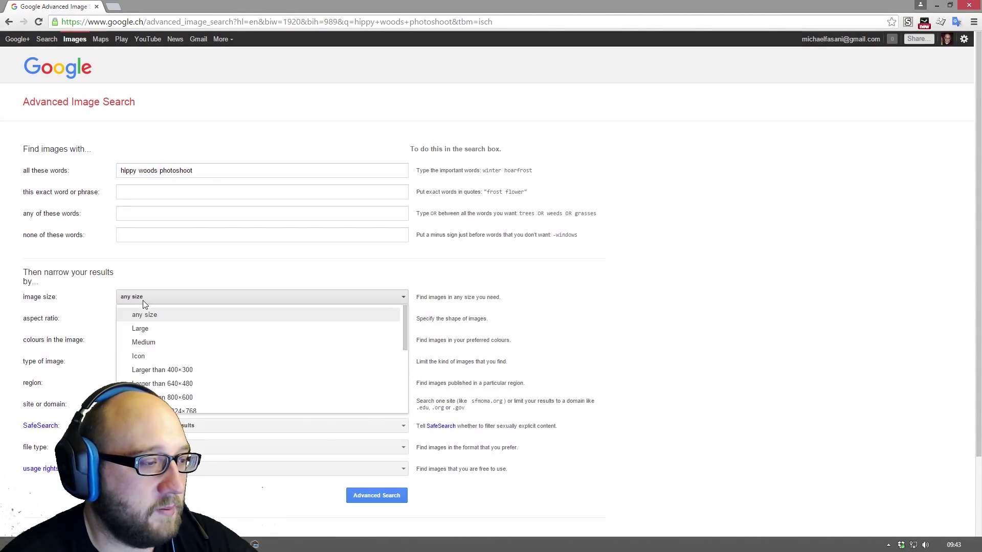
click(180, 370)
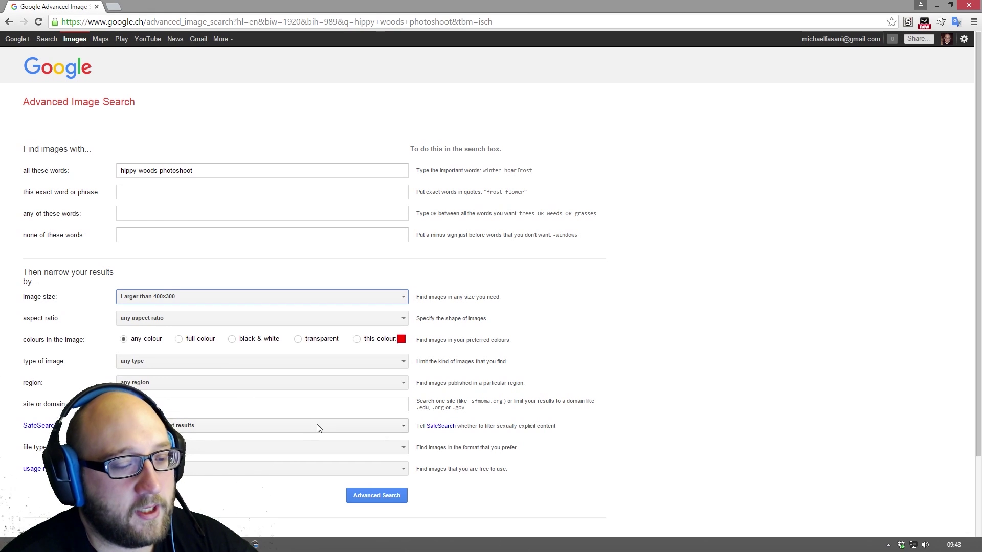
click(385, 495)
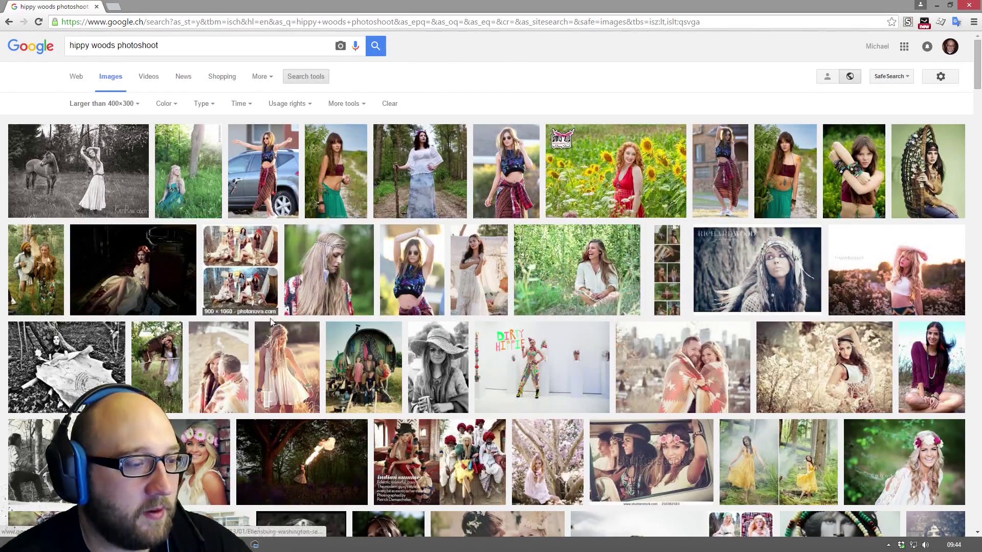
Open the white-dress, headband and plaid-skirt photos from the results in new tabs
right_click(299, 349)
click(318, 356)
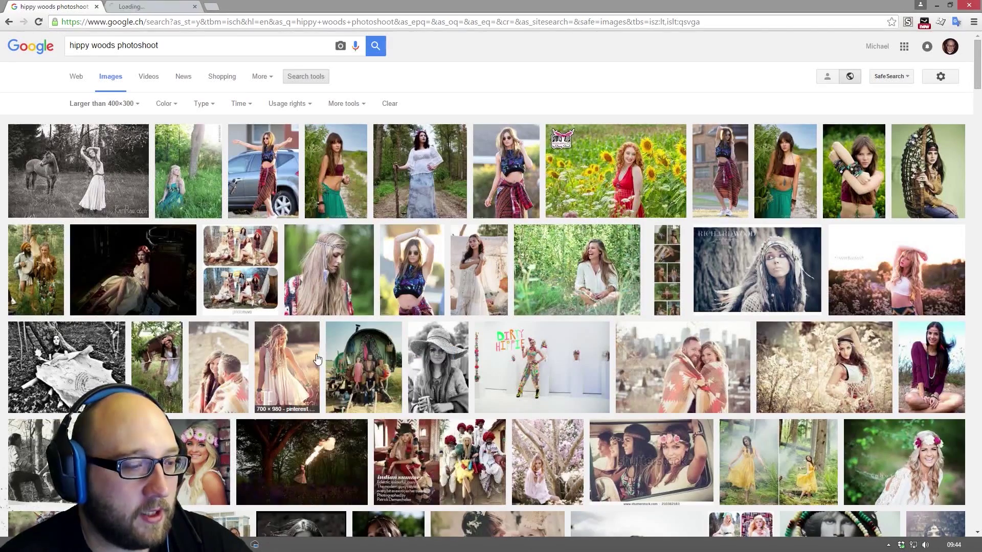
right_click(331, 278)
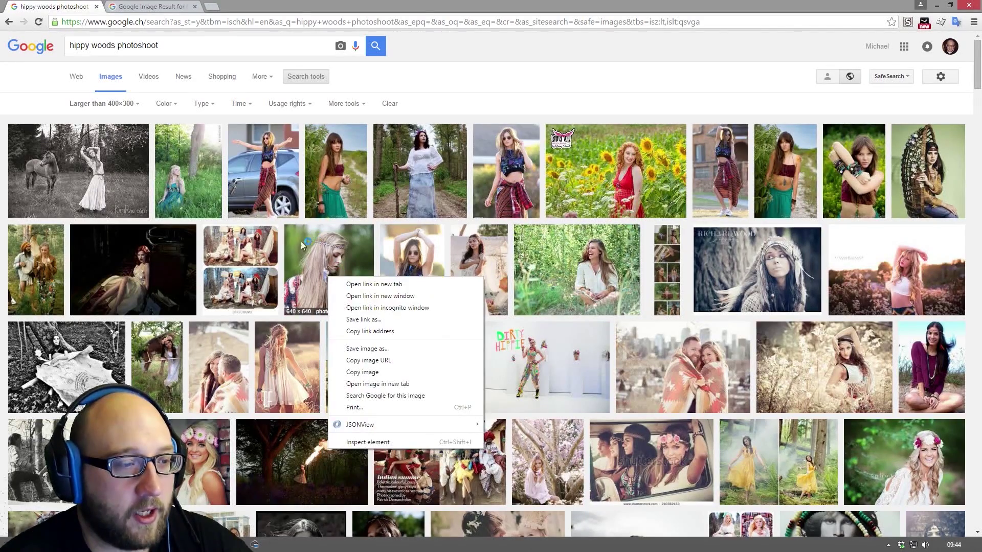
click(371, 284)
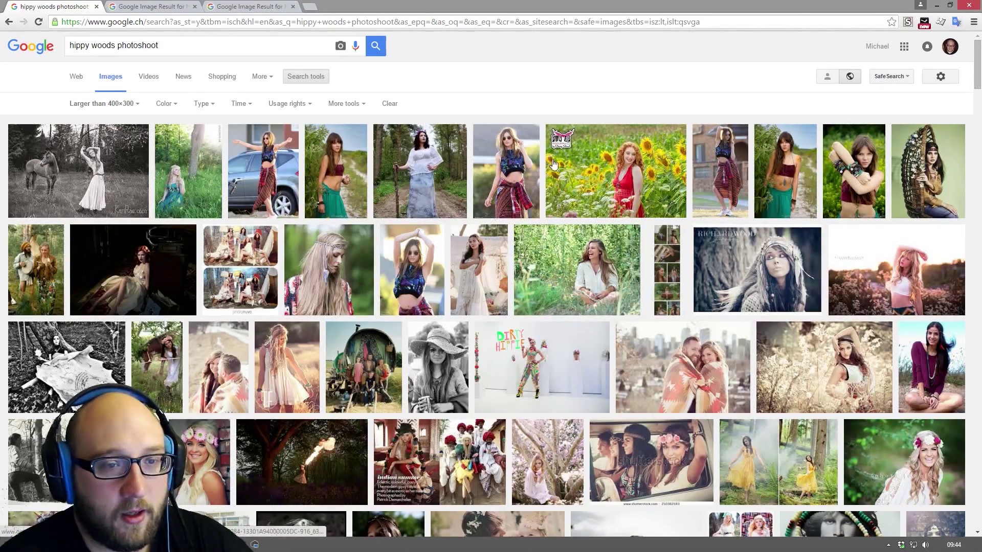
right_click(726, 166)
click(742, 171)
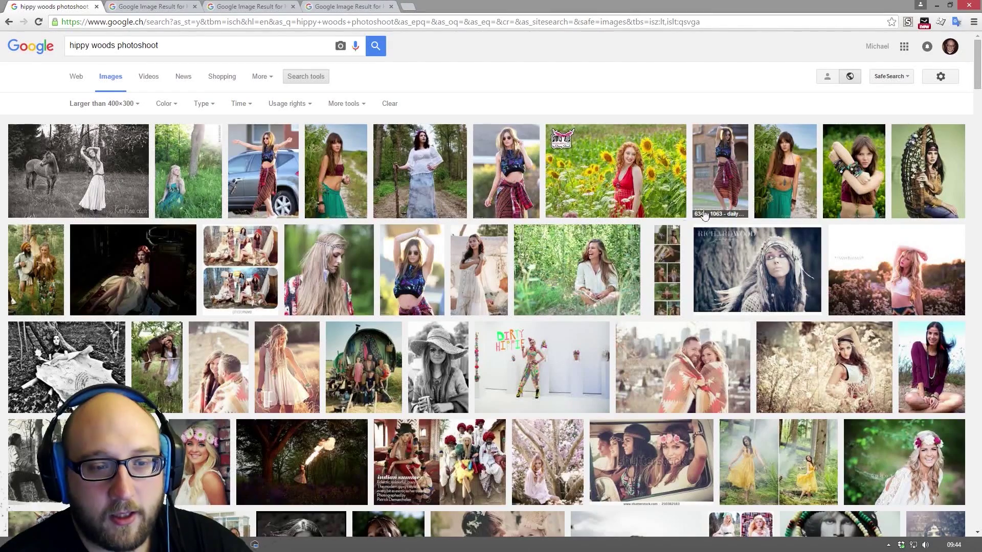
Scroll further down the results and open the face-paint photo in a new tab
scroll(578, 254, down, 2)
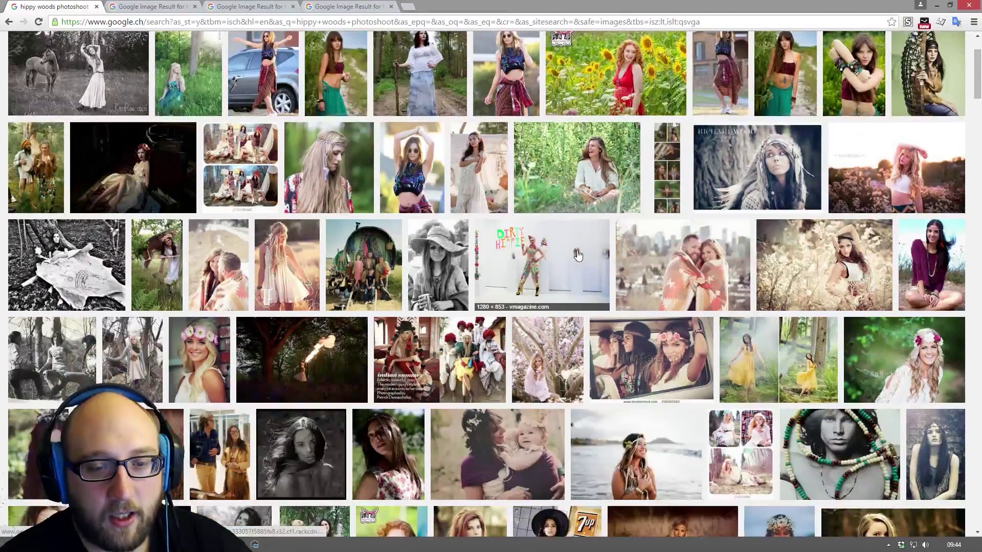
scroll(578, 255, down, 2)
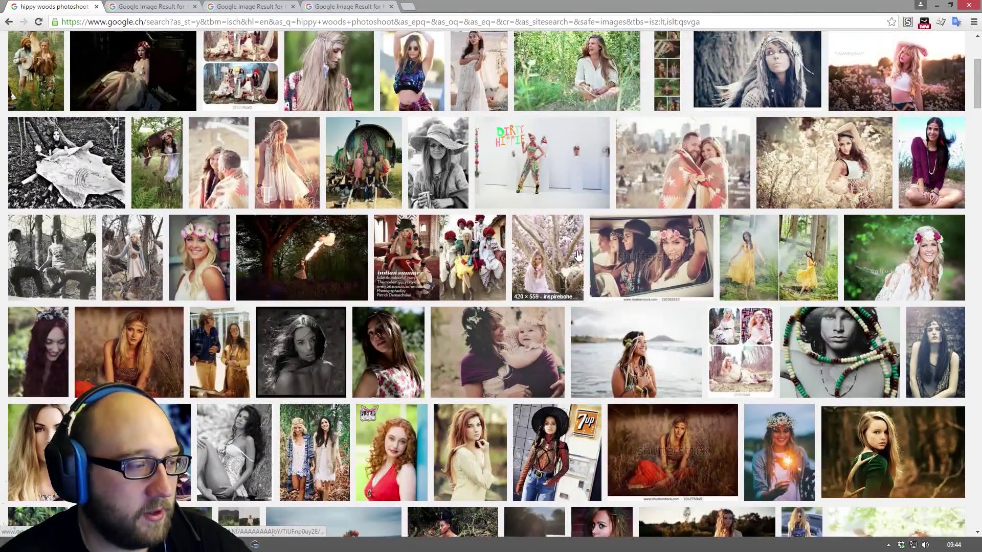
scroll(578, 254, down, 1)
scroll(577, 255, down, 2)
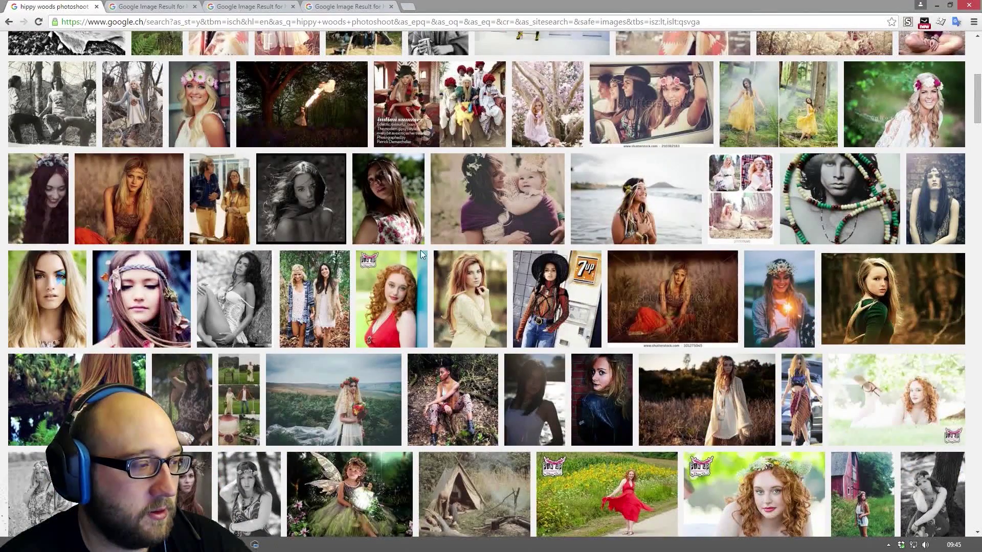
right_click(53, 284)
click(66, 289)
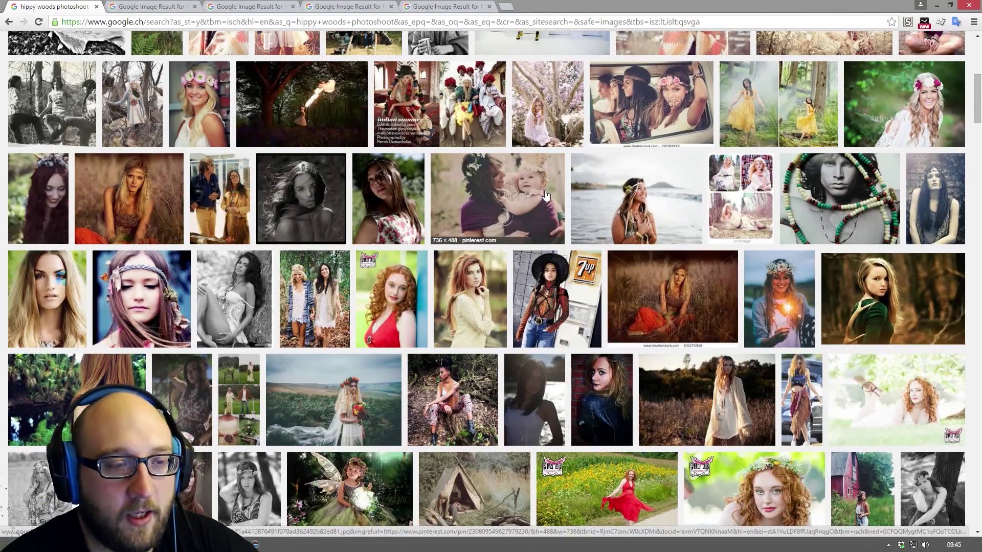
scroll(546, 195, down, 4)
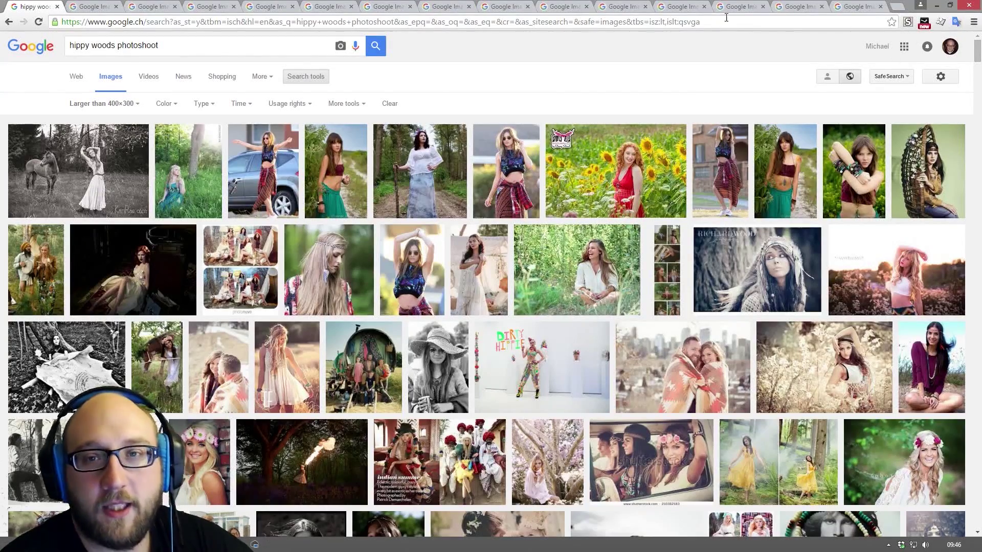
Move the browser aside and open the white-dress photo's full-size image in its own tab
click(951, 6)
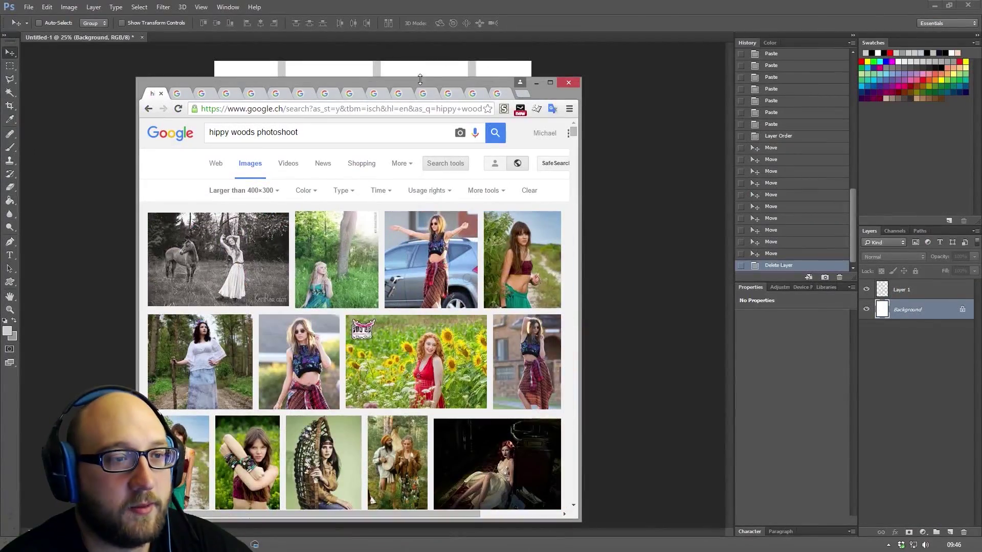
drag(419, 80, 746, 53)
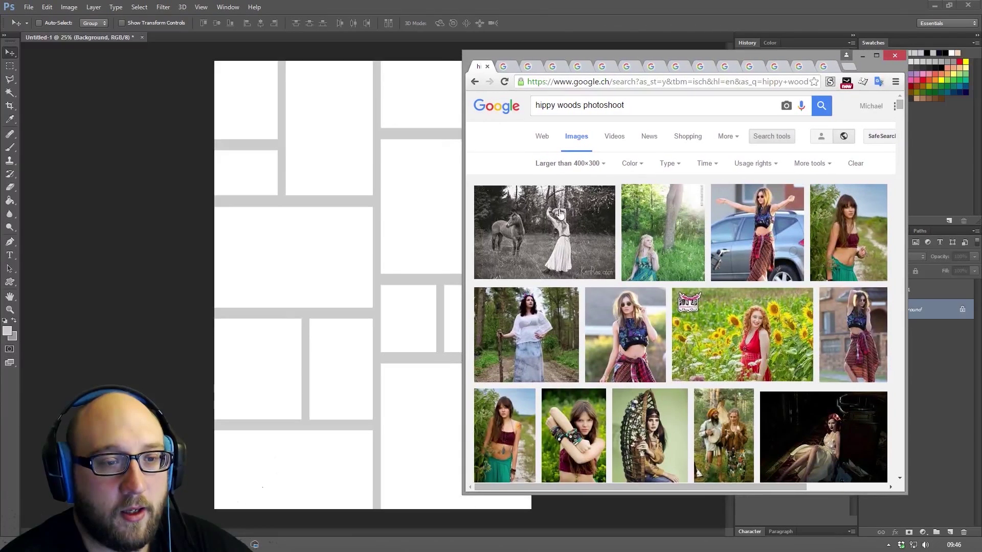
click(510, 67)
right_click(563, 230)
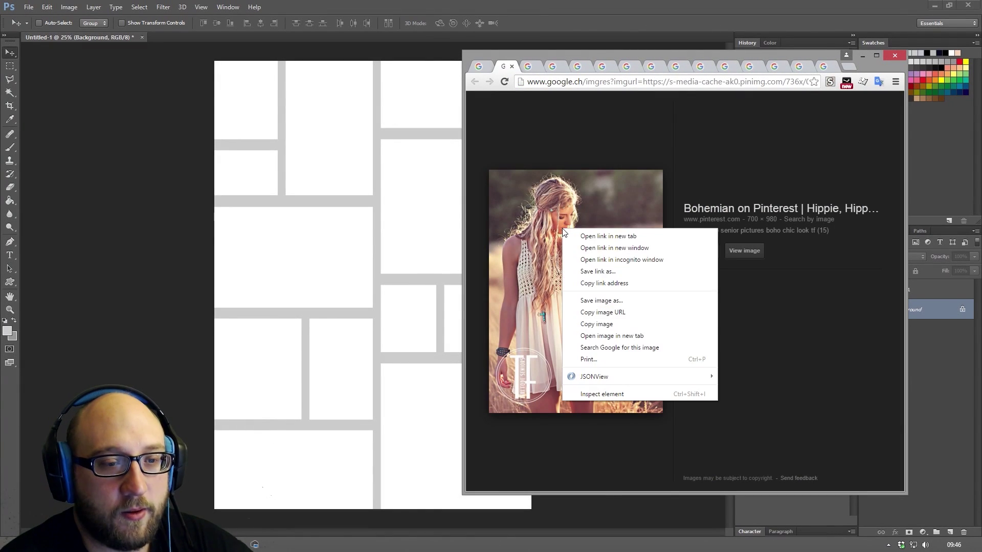
click(584, 336)
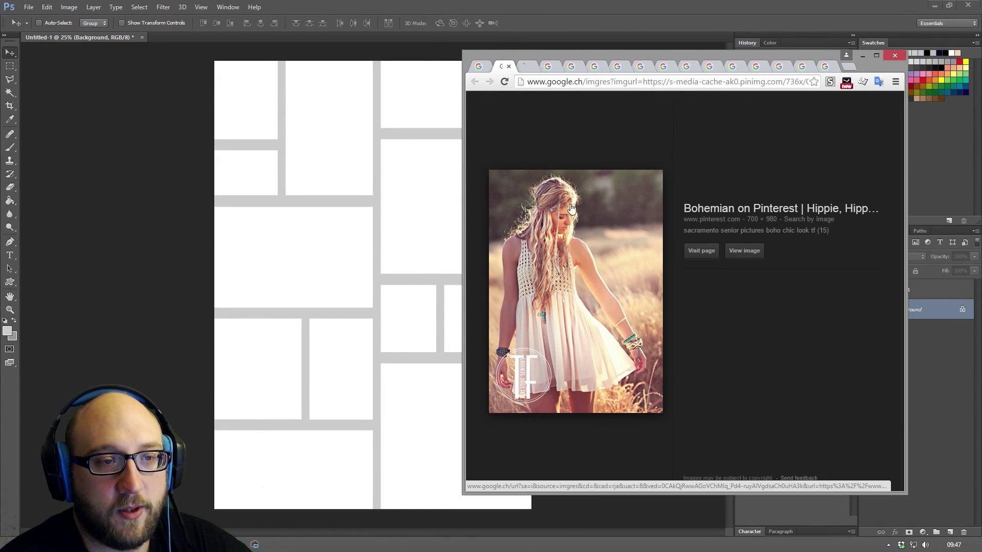
click(525, 66)
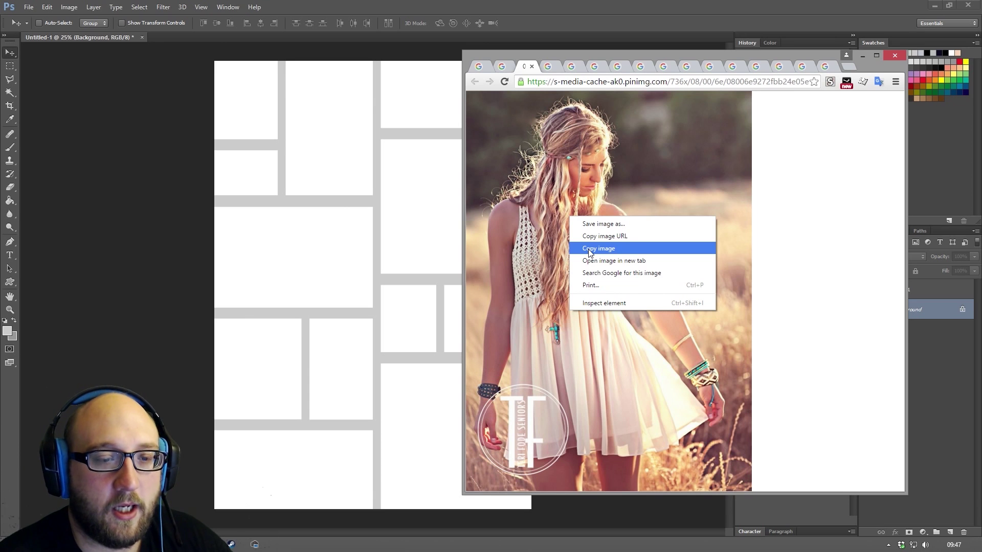
Copy the full-size photo into the Photoshop board, then return to the forest headband result
click(589, 252)
click(331, 263)
key(ctrl+v)
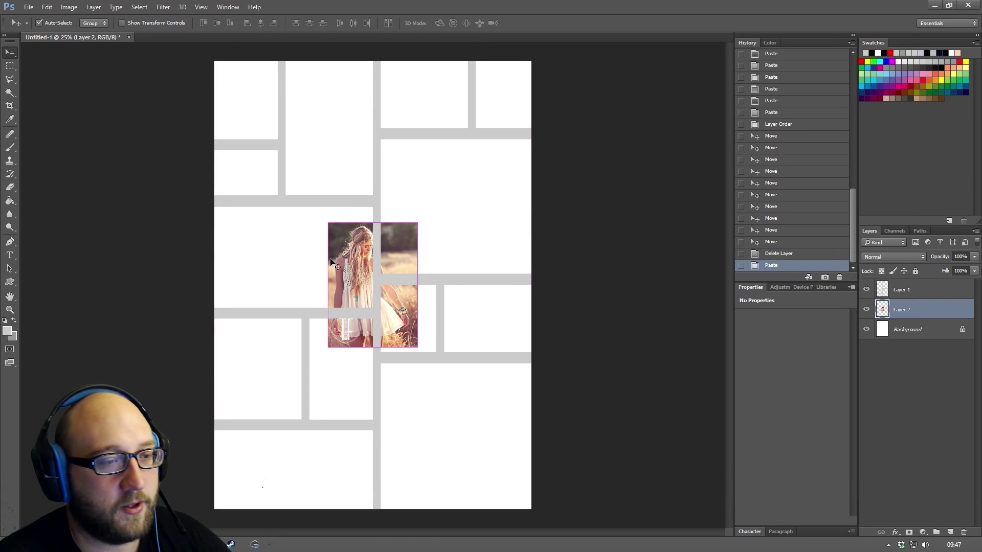
key(alt+Tab)
key(alt+Left)
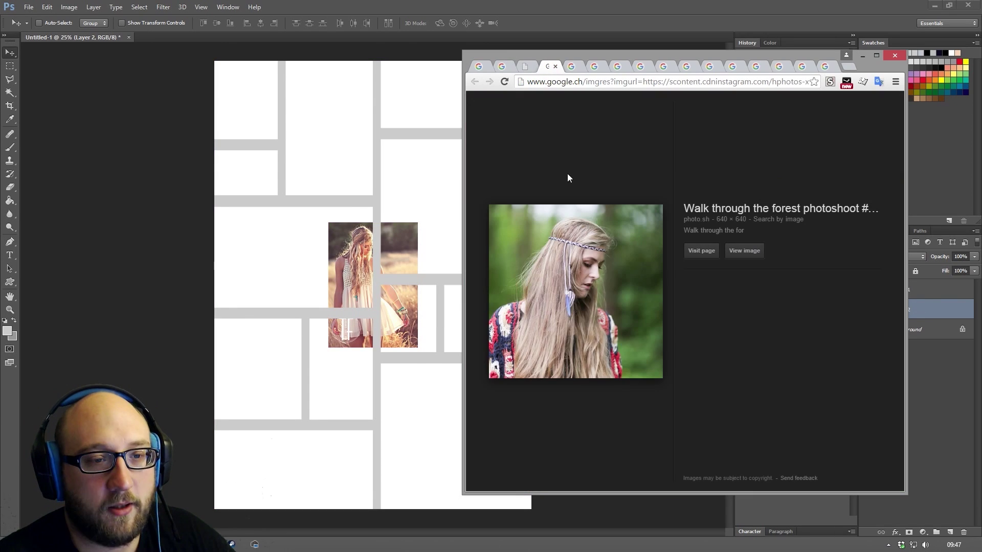
right_click(571, 253)
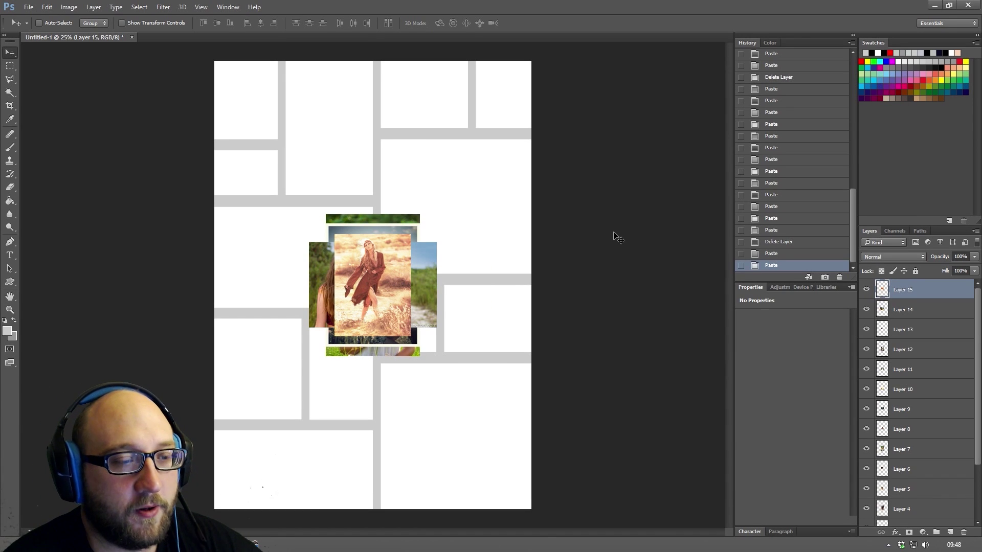
Bring Layer 1, the grid frame layer, to the top of the layer stack
scroll(903, 358, down, 3)
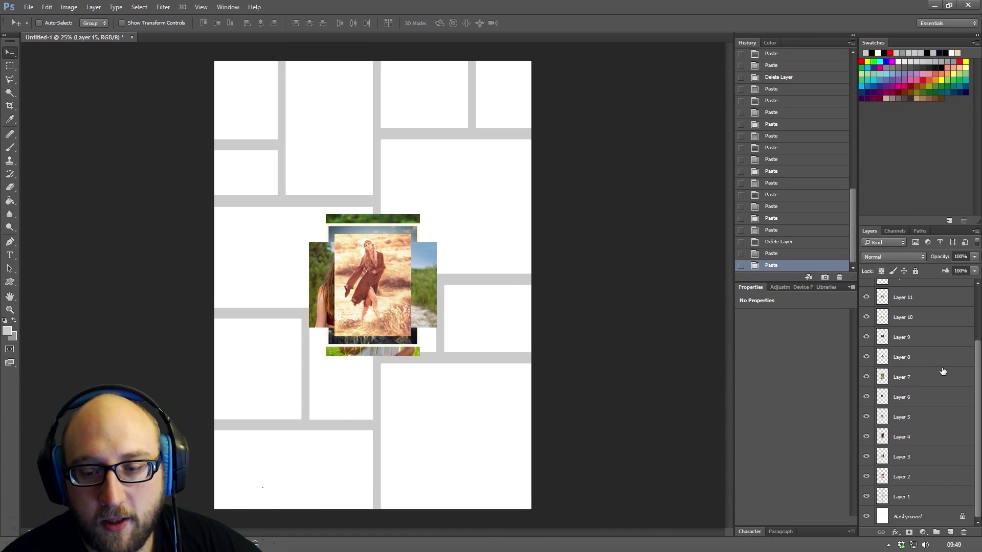
click(909, 497)
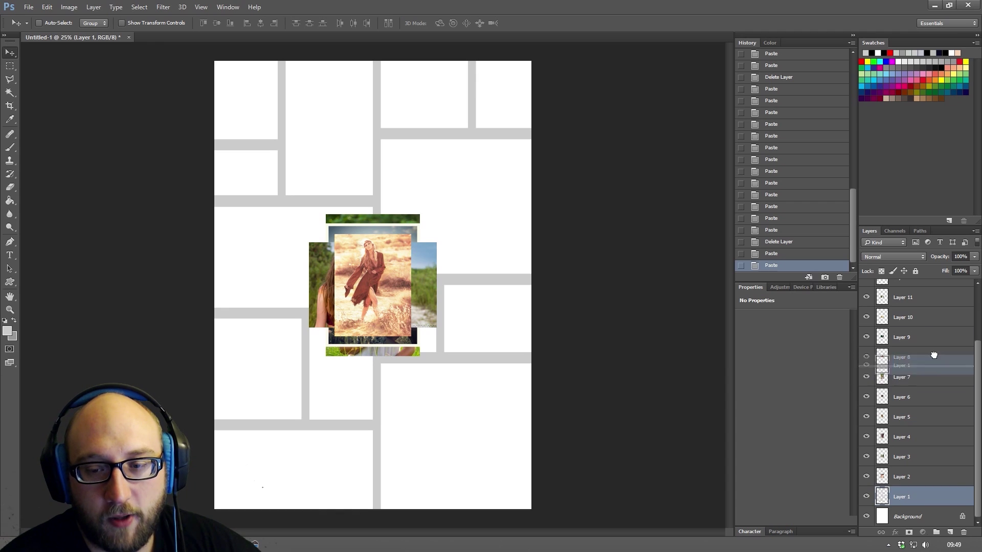
scroll(929, 337, up, 3)
ctrl+click(903, 290)
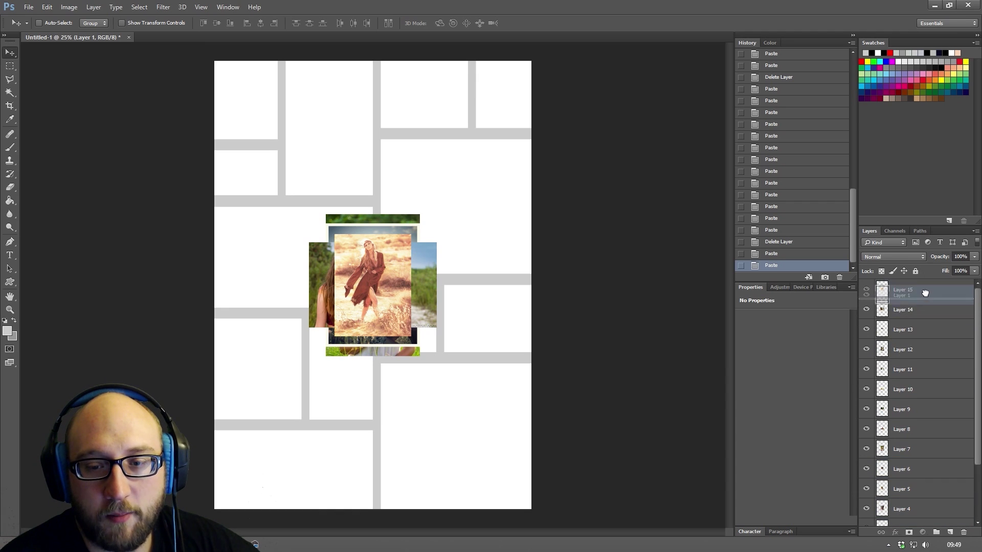
key(ctrl+shift+bracketright)
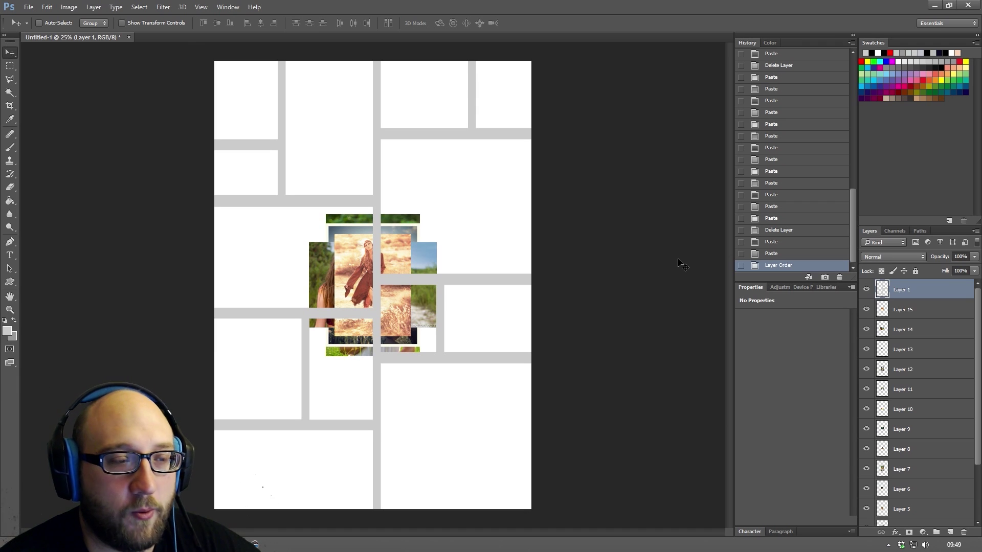
Move the red-coat photo (Layer 15) into the top frame and enlarge it to fill it
right_click(376, 295)
click(371, 272)
drag(358, 278, 296, 100)
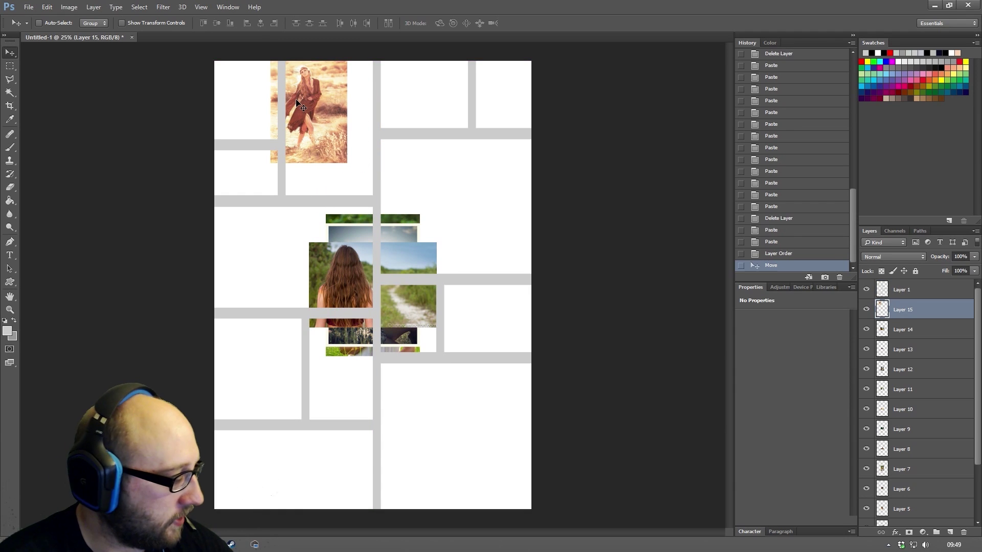
key(ctrl+t)
mouse_move(348, 162)
mouse_down()
mouse_move(380, 195)
mouse_move(346, 163)
mouse_up()
key(Return)
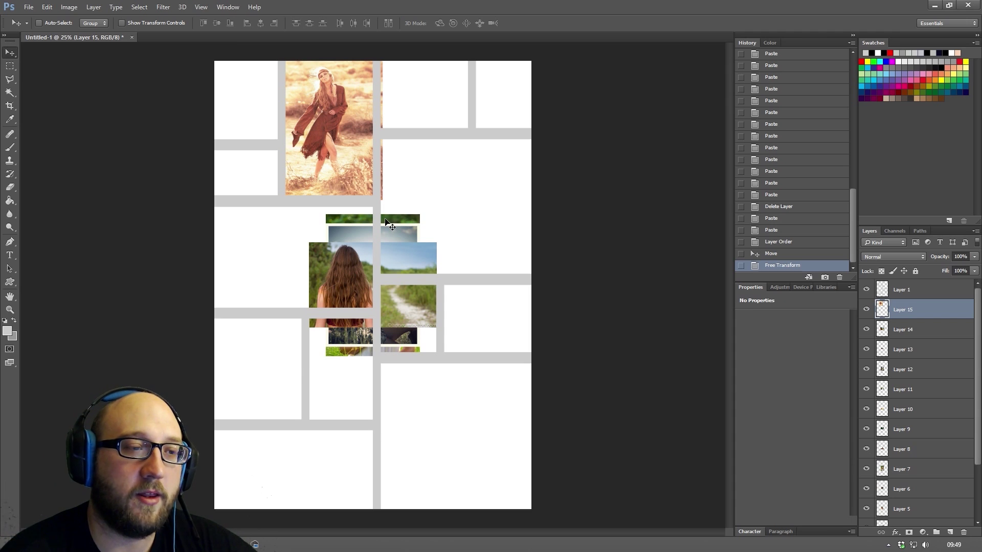
Move Layer 14's photo up and left into another frame
right_click(339, 274)
click(353, 294)
drag(346, 277, 253, 237)
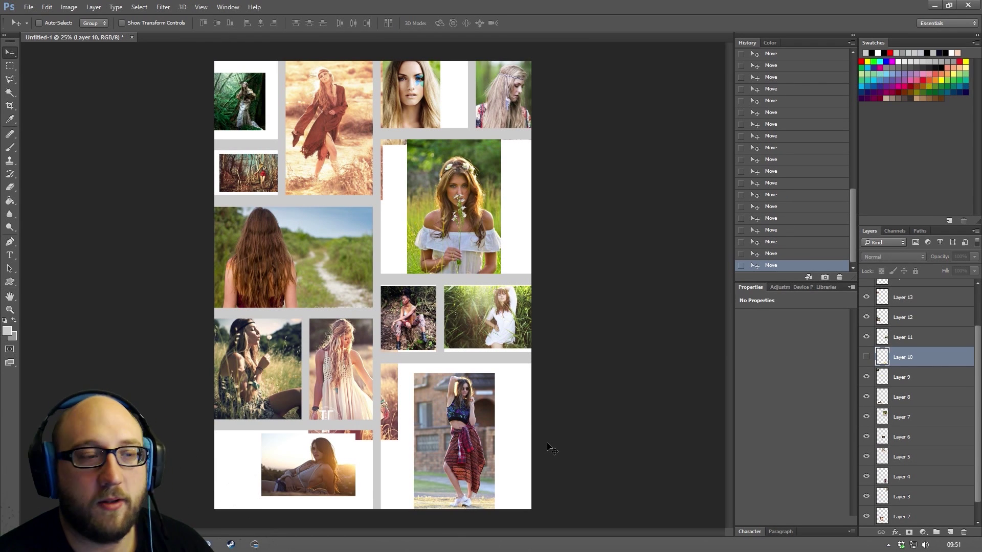
Scale the green forest photo at top-left until it fills its frame
ctrl+click(249, 110)
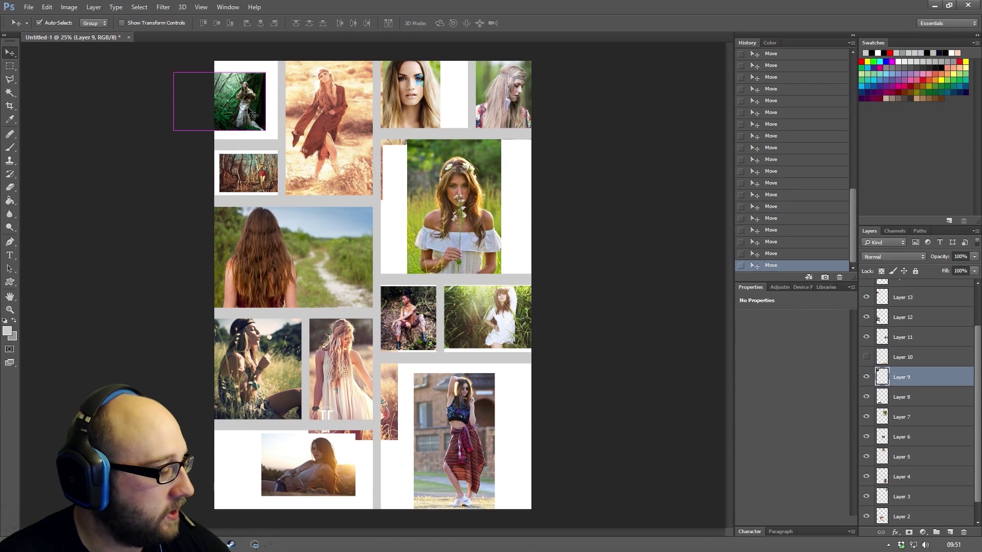
key(ctrl+t)
drag(266, 72, 279, 63)
drag(173, 130, 153, 146)
key(Return)
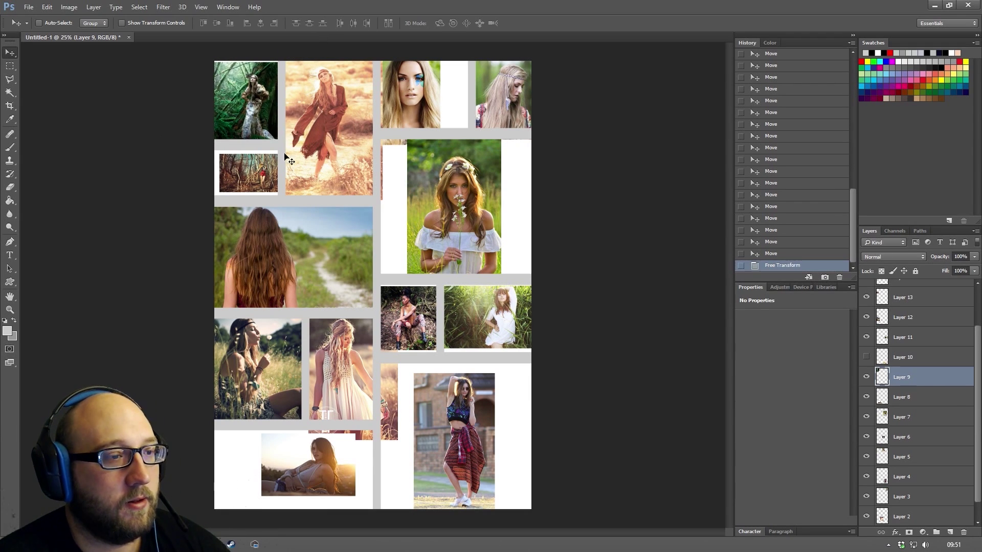
Scale the small forest photo on Layer 13 to fill its cell
right_click(259, 172)
click(274, 178)
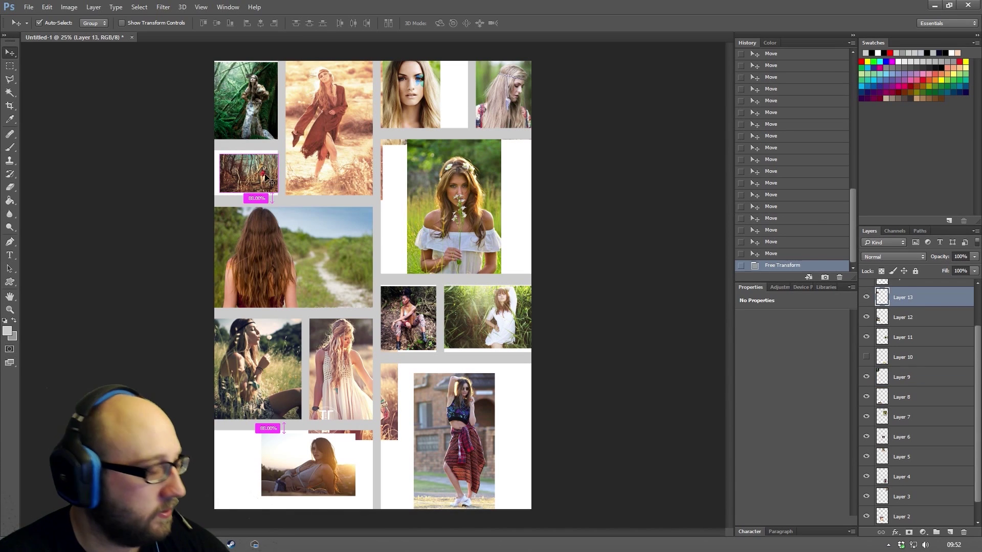
key(ctrl+t)
drag(220, 154, 208, 147)
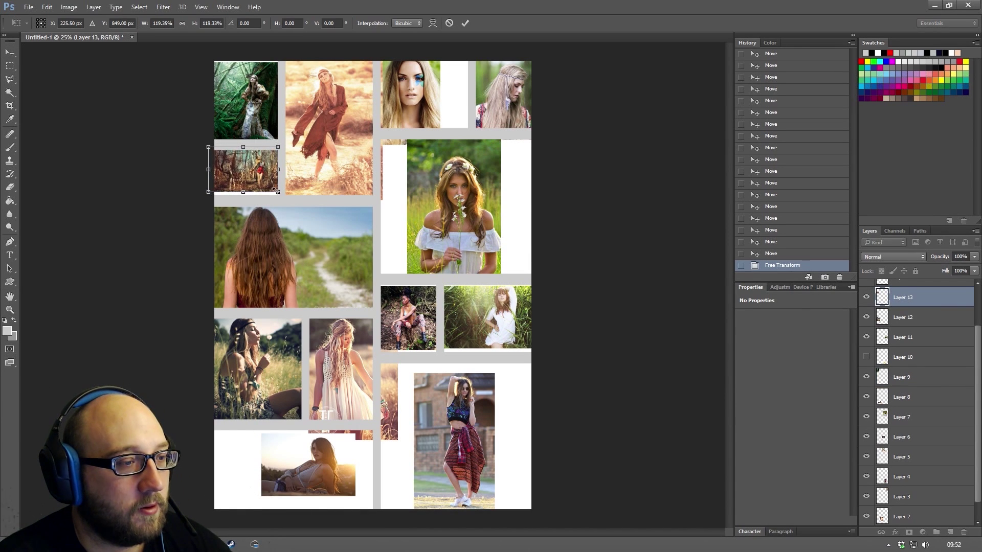
drag(277, 190, 282, 198)
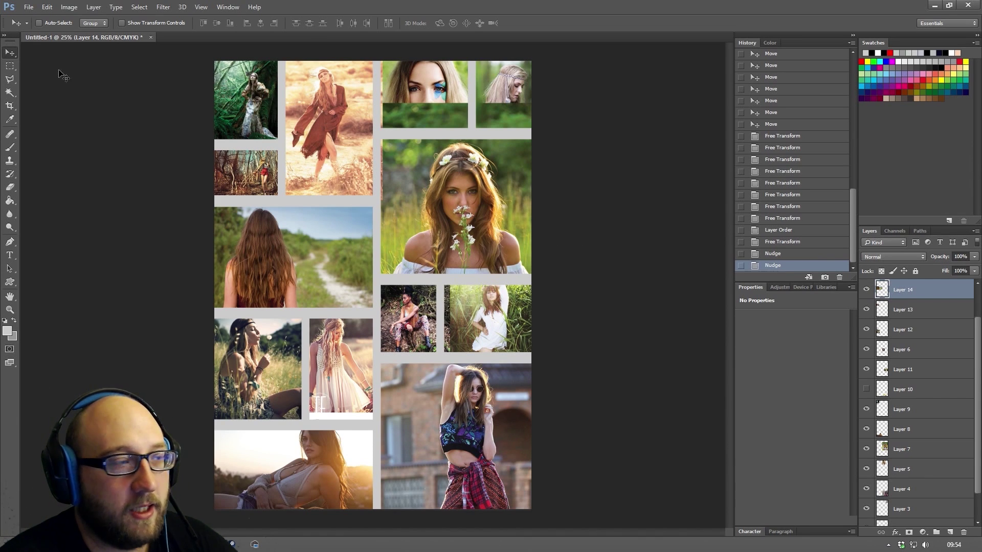
Delete the part of Layer 15's top photo spilling past its frame
right_click(348, 98)
click(363, 104)
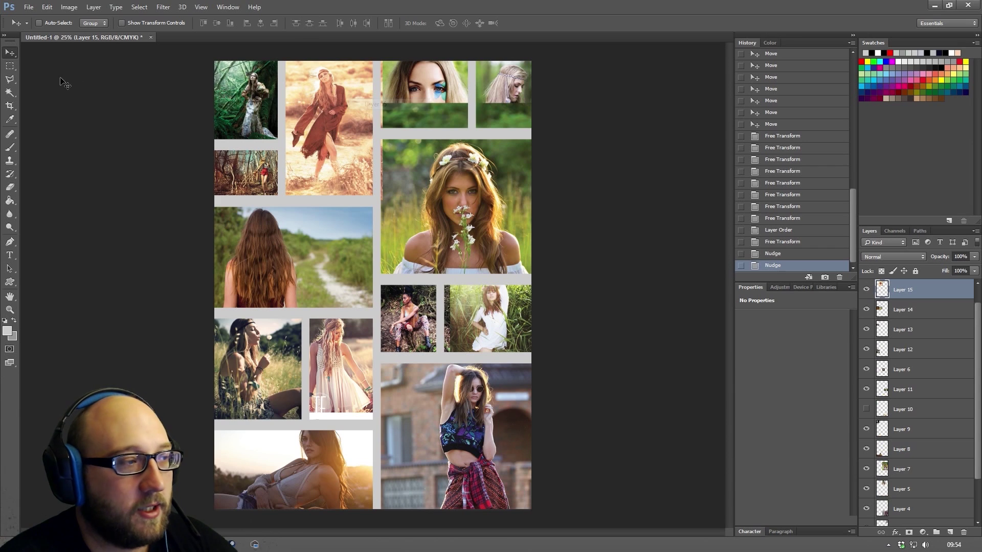
click(10, 66)
drag(420, 61, 389, 222)
key(Delete)
key(ctrl+d)
Trim Layer 7's photo at the top right and the stray corner of the long-hair photo
click(9, 52)
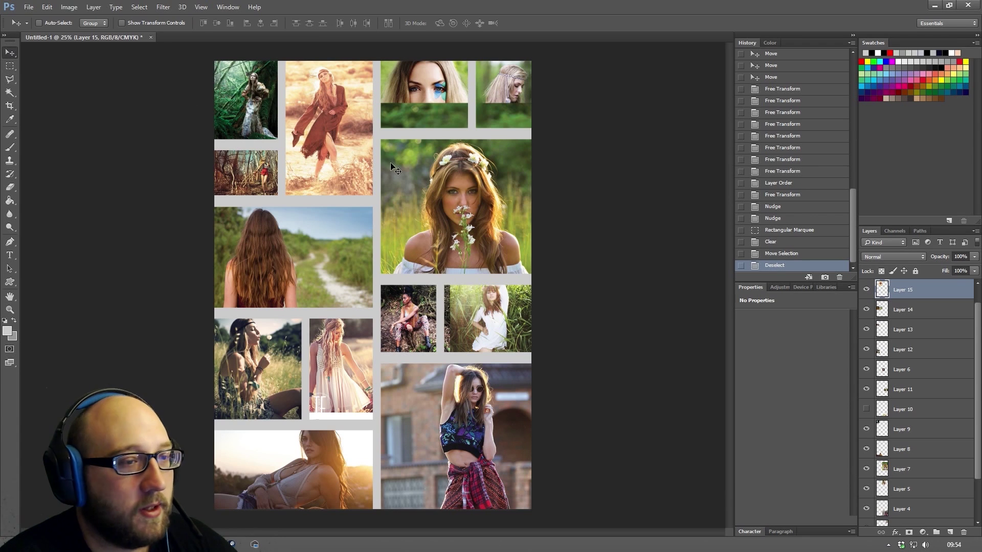
right_click(455, 176)
click(471, 183)
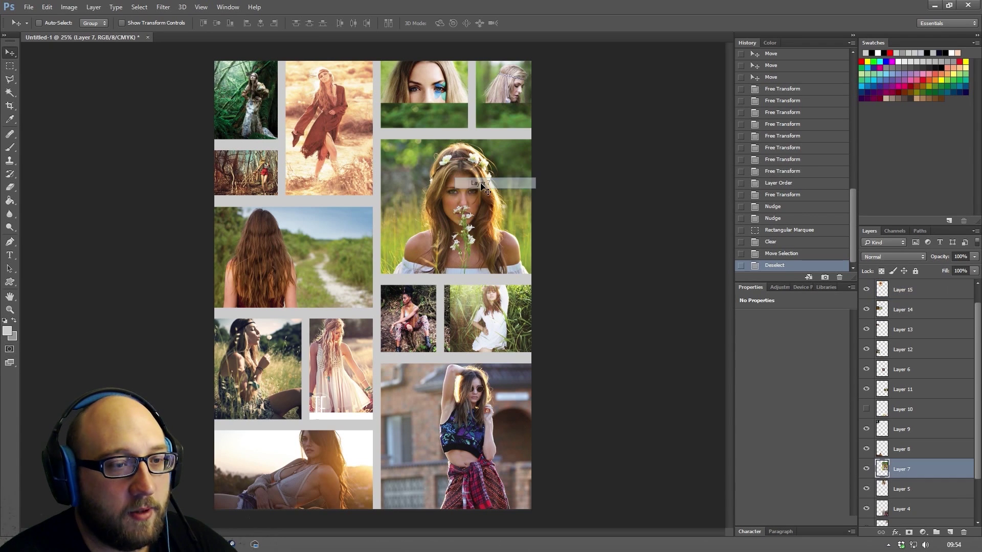
click(9, 65)
drag(358, 54, 559, 133)
key(Delete)
key(ctrl+d)
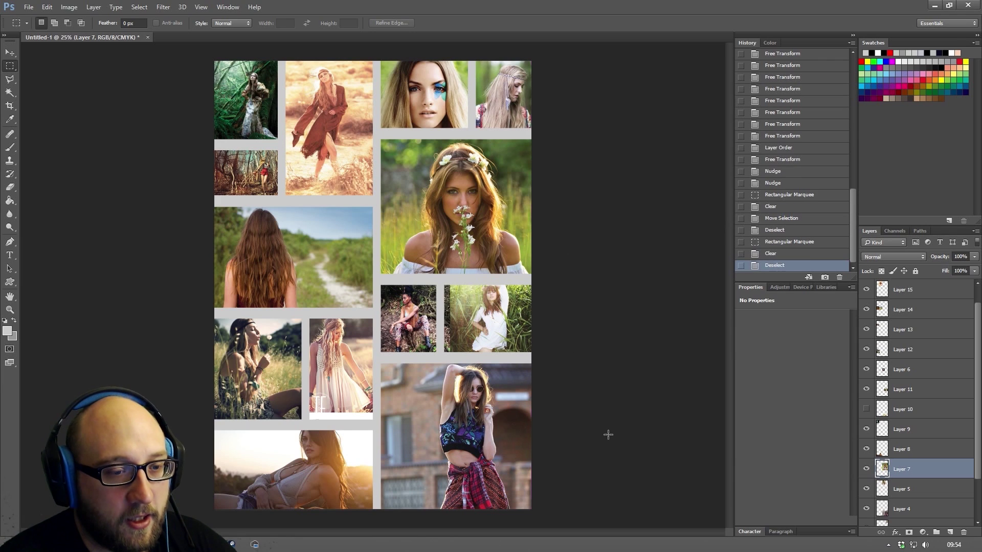
drag(344, 258, 379, 279)
key(Delete)
key(ctrl+d)
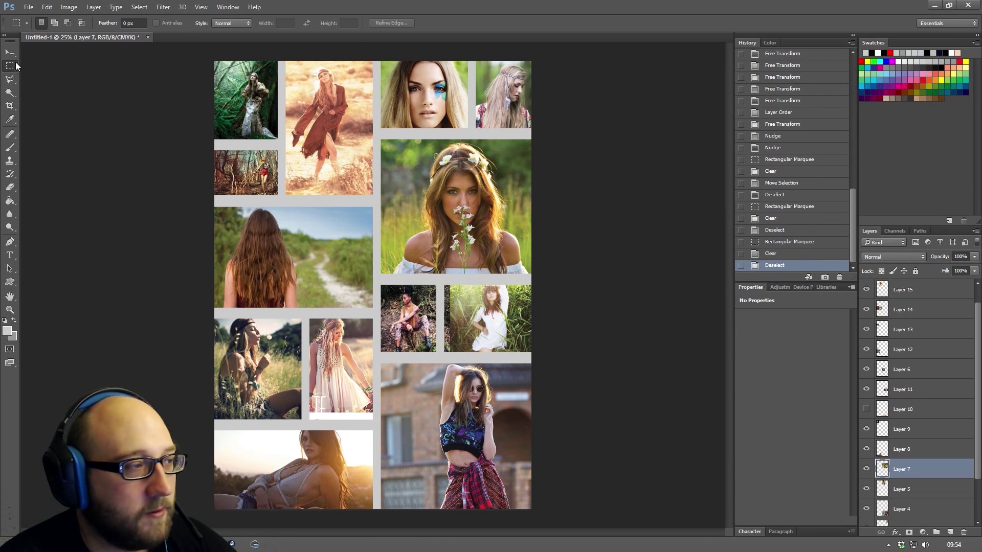
Remove a thin overlapping strip from Layer 6's photo
key(v)
right_click(398, 301)
click(409, 306)
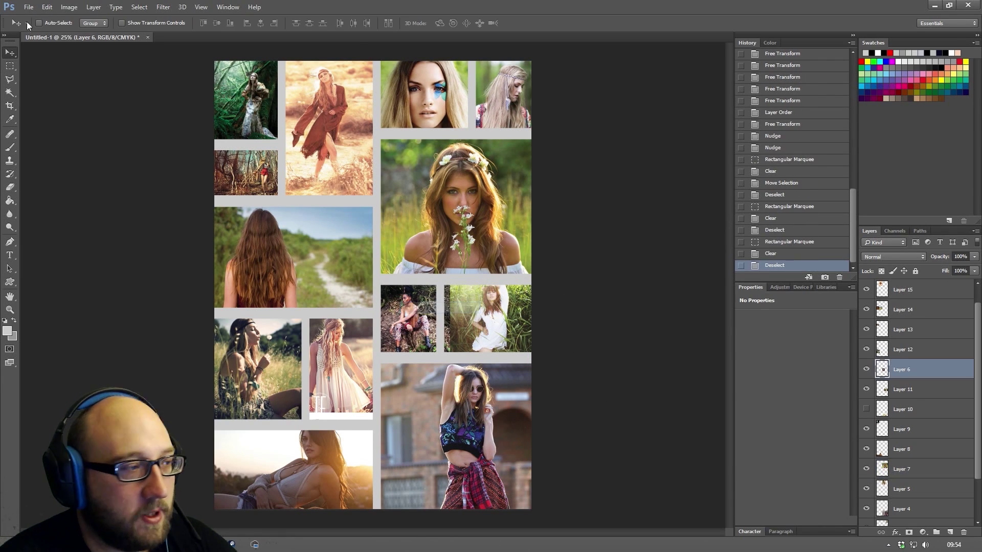
click(10, 66)
drag(434, 253, 445, 385)
key(Delete)
key(ctrl+d)
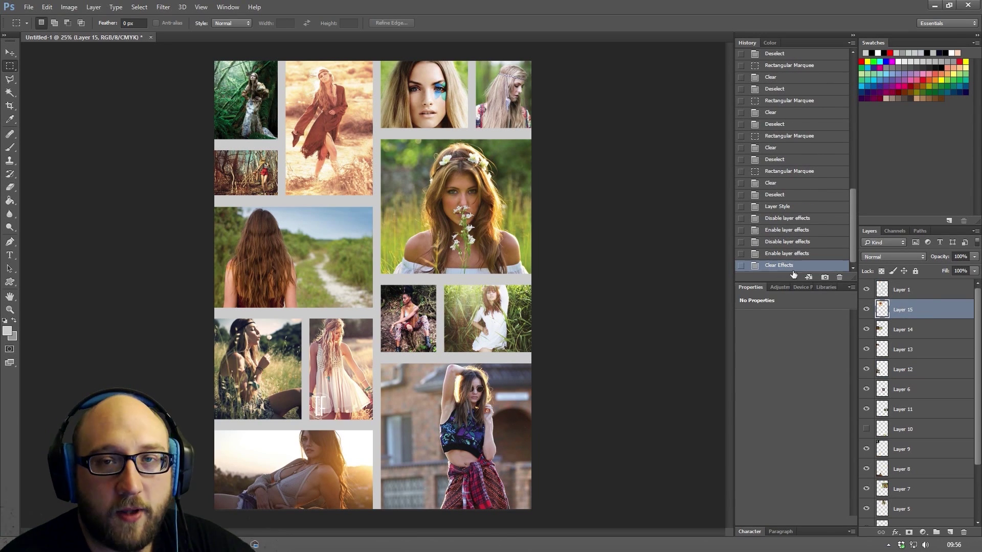
Give Layer 1 a white Color Overlay layer style in Normal blend mode
click(913, 290)
click(94, 7)
mouse_move(118, 95)
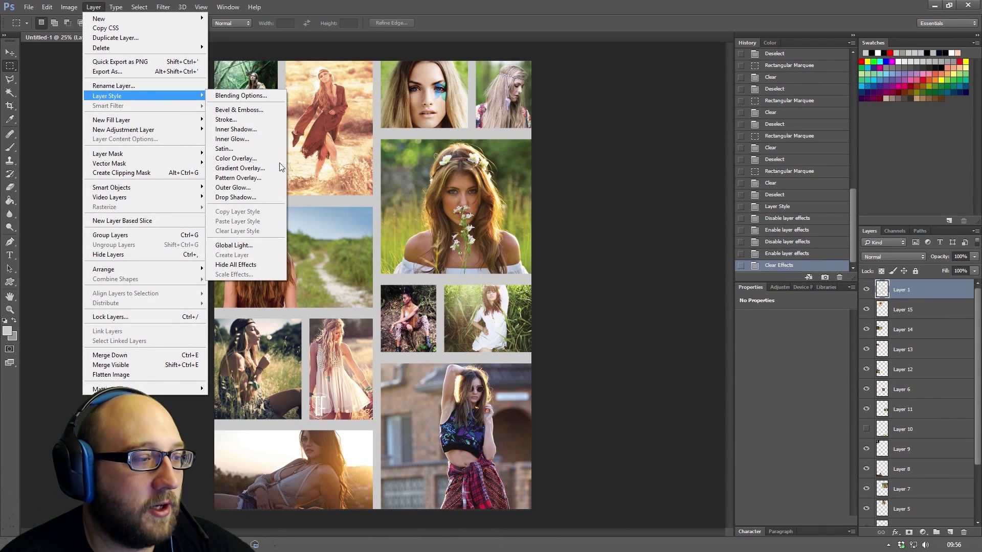
click(242, 159)
click(489, 186)
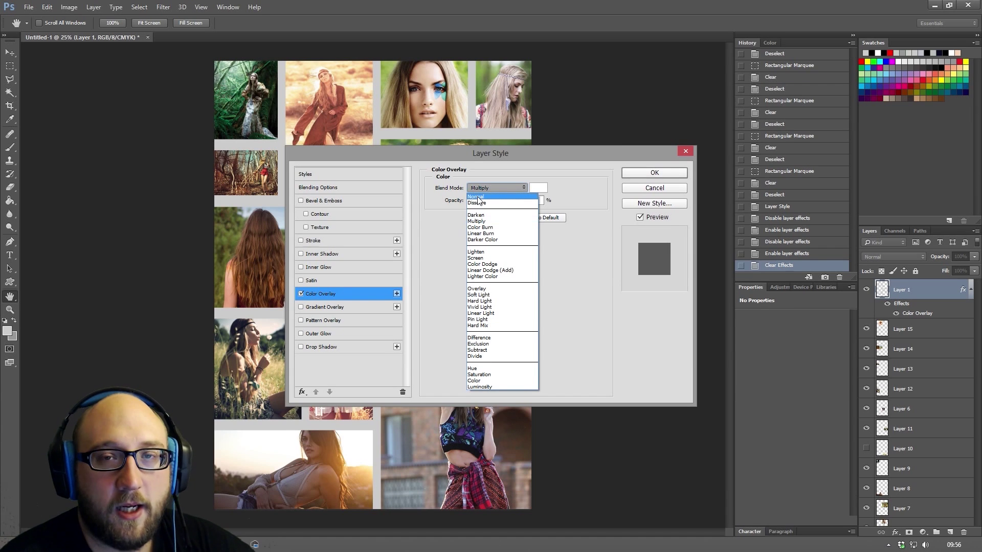
click(478, 197)
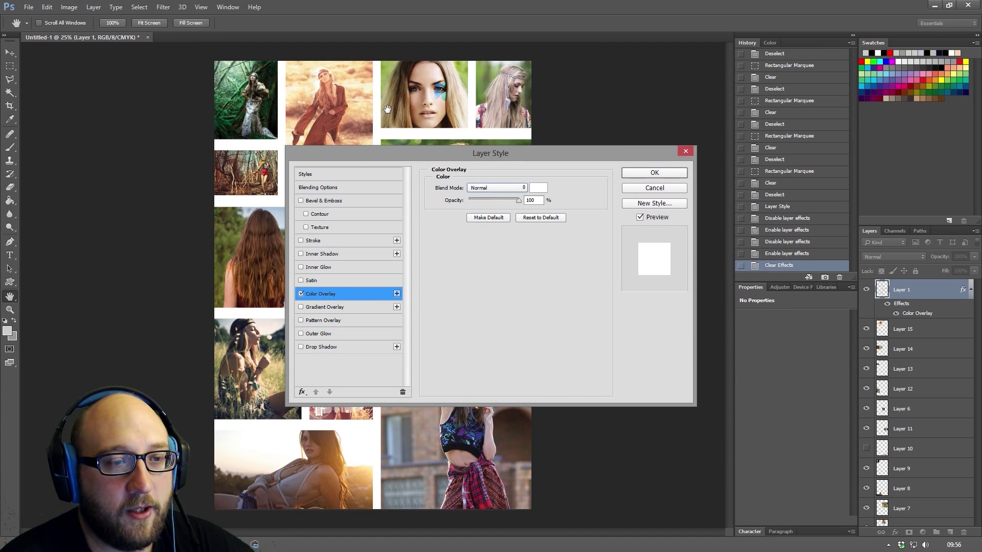
click(654, 174)
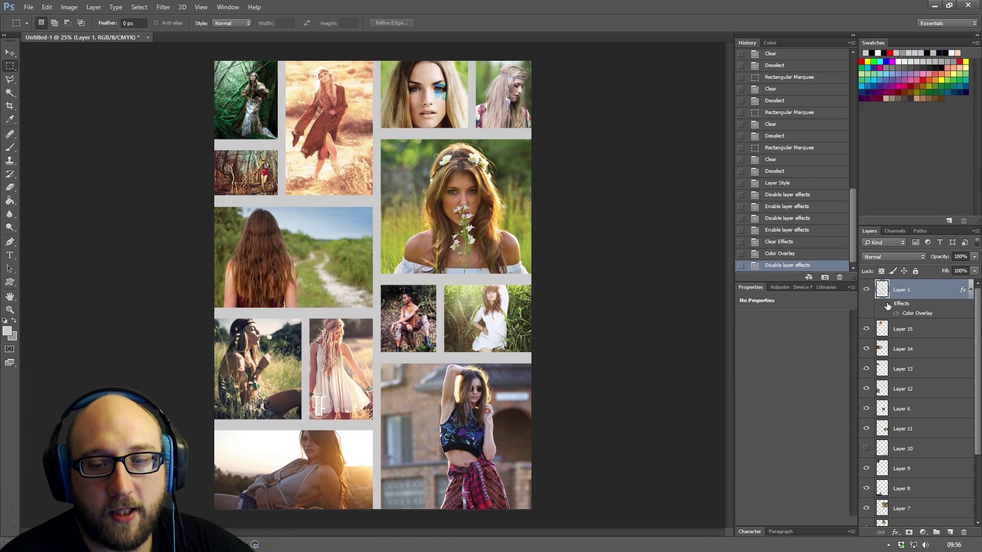
Toggle the overlay effect off and on to compare, leaving it on
click(888, 305)
click(887, 306)
click(887, 306)
click(888, 305)
click(888, 306)
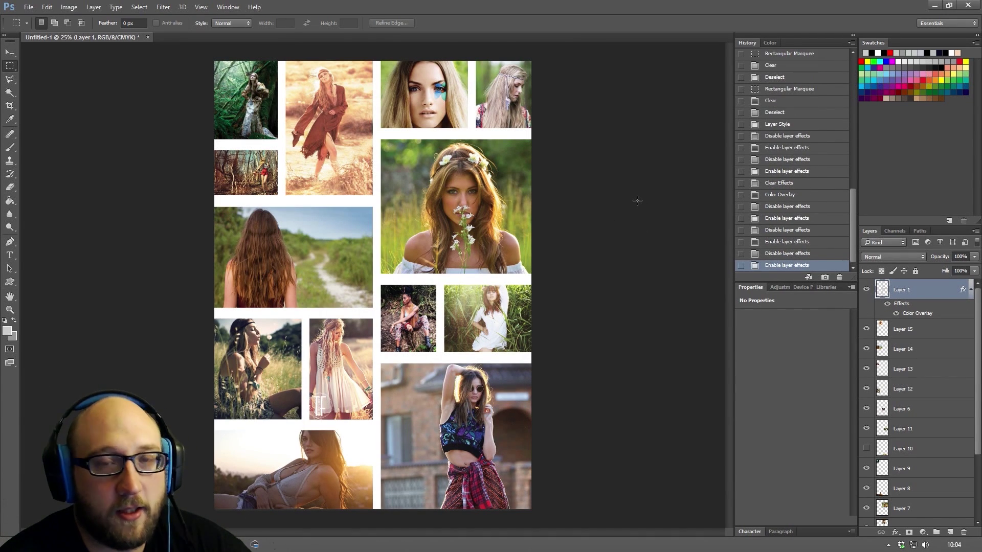
In Print settings, choose 'Photo Printing-with white borders', A4 paper and HP Advanced Photo Paper
click(30, 7)
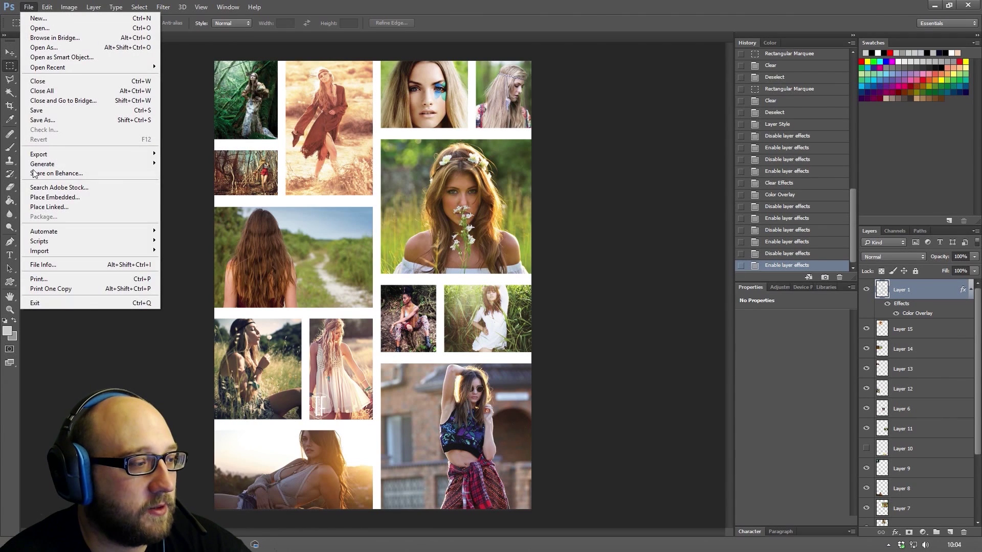
click(51, 279)
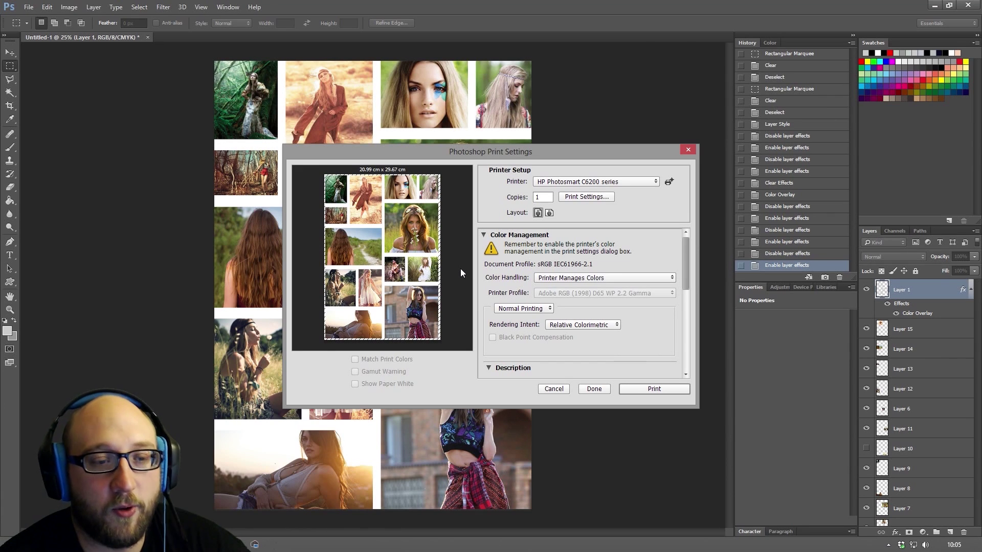
click(586, 197)
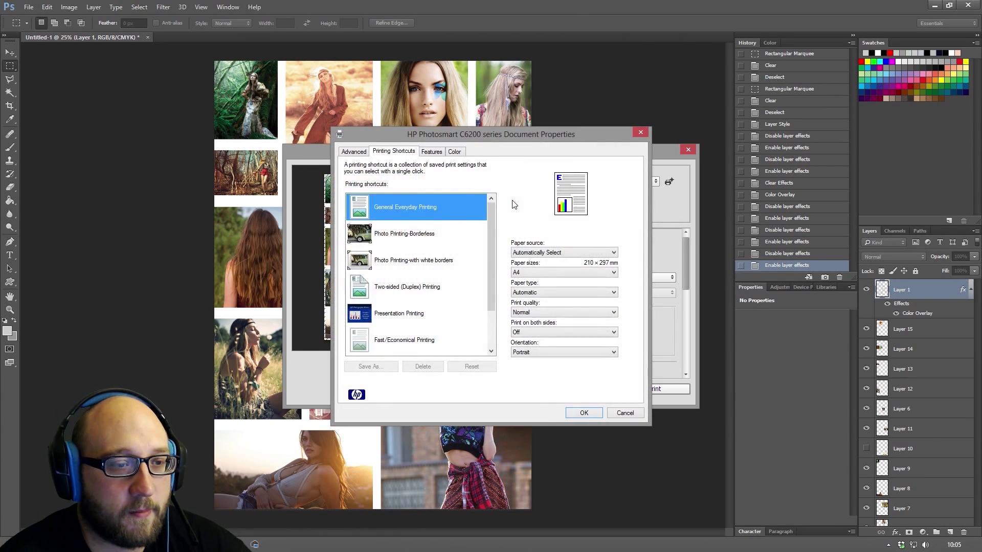
click(384, 262)
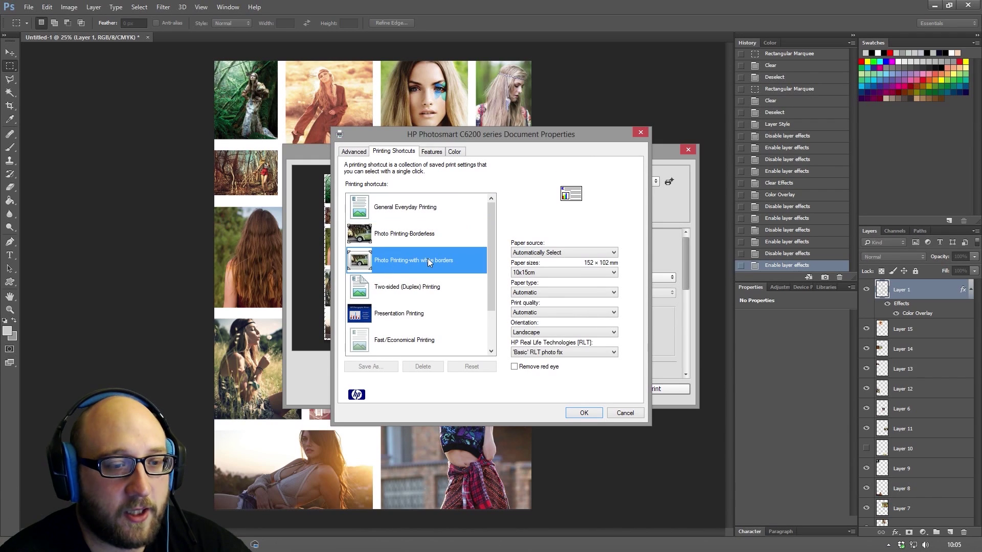
click(541, 272)
click(532, 293)
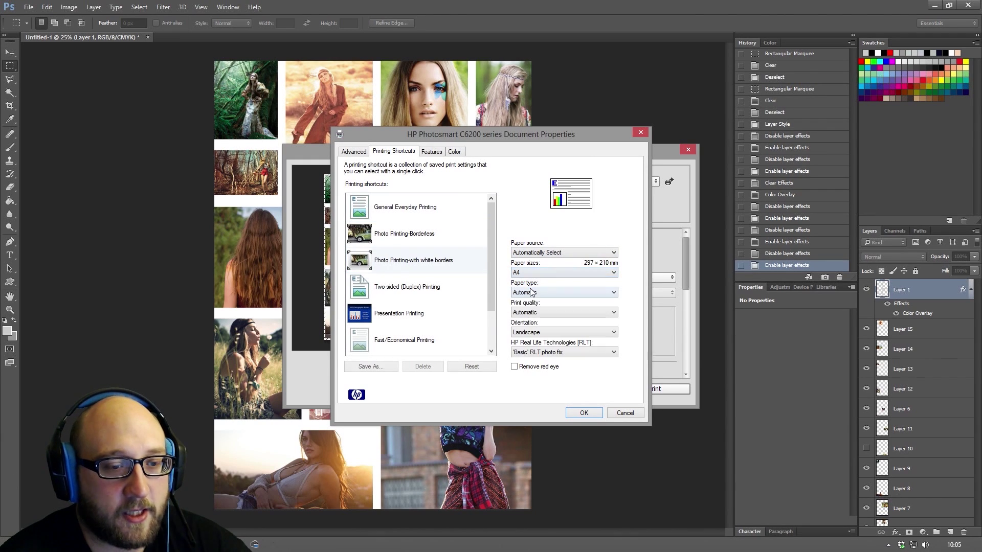
click(528, 293)
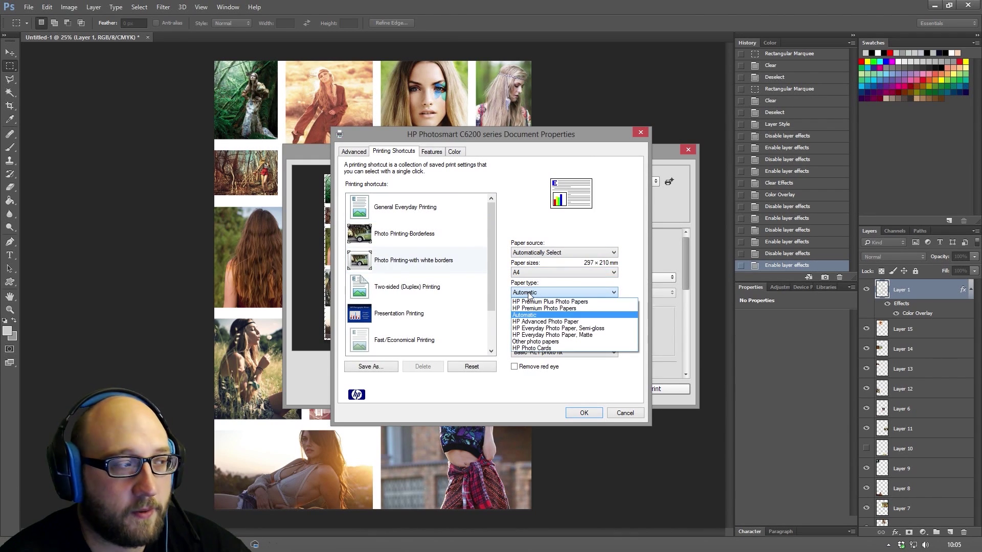
click(540, 322)
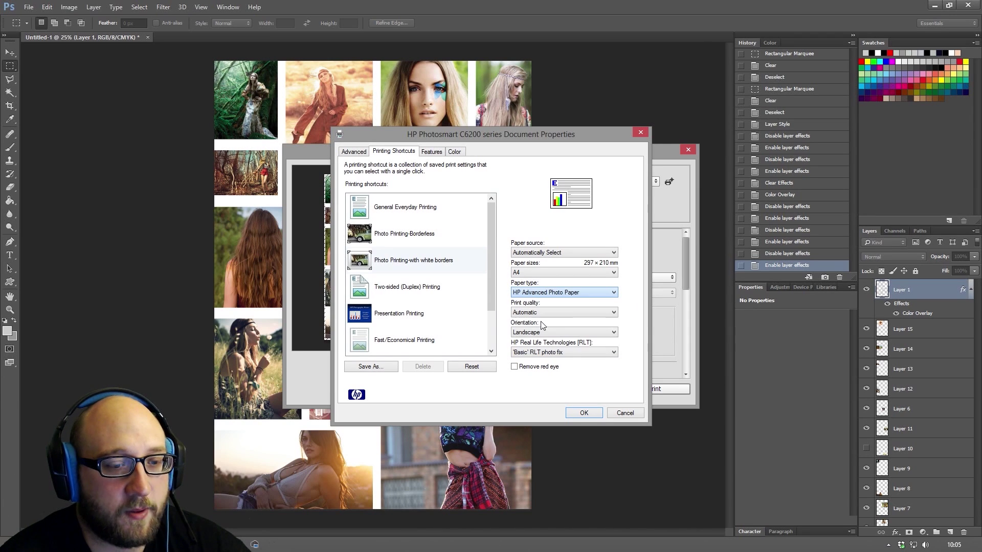
click(585, 413)
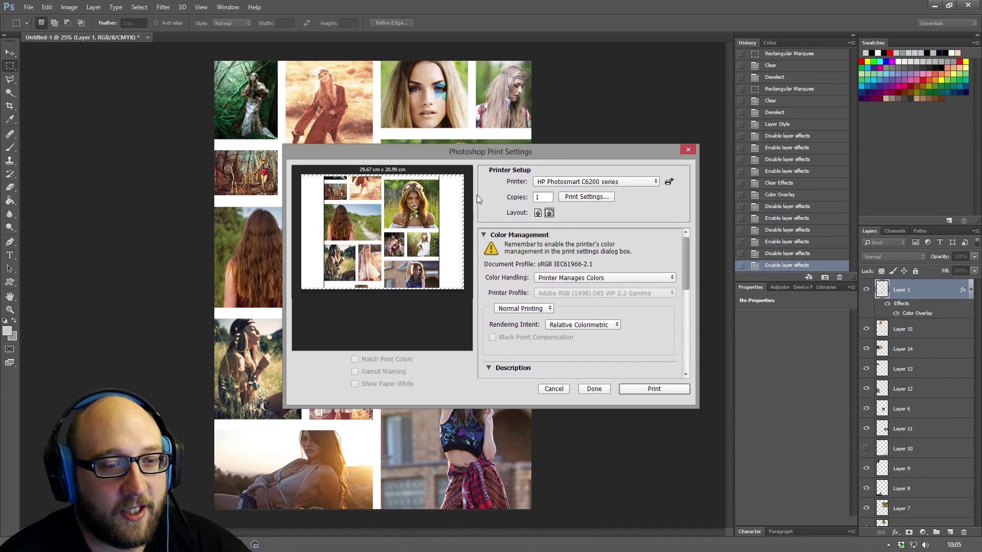
Switch the layout to portrait and print, proceeding past the clipping warning
click(538, 213)
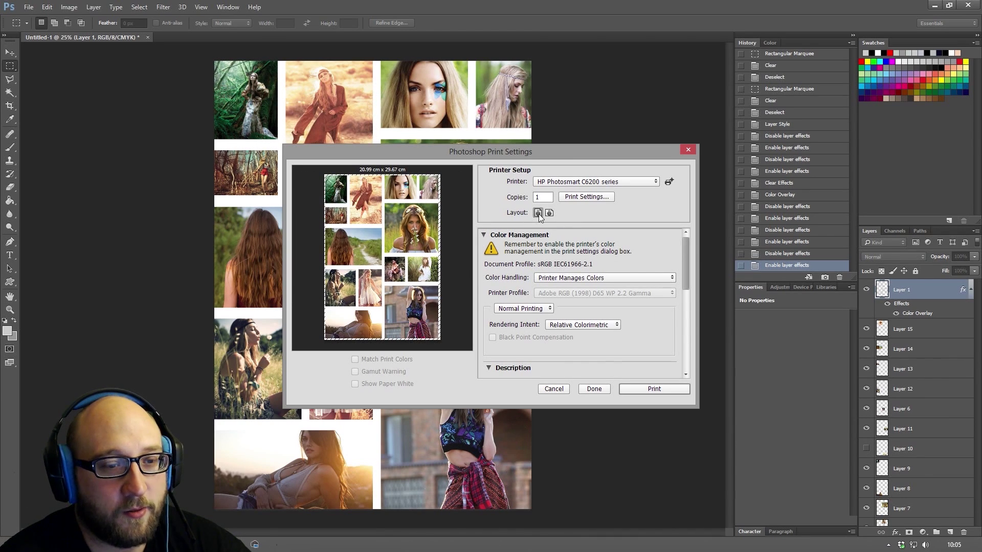
click(653, 390)
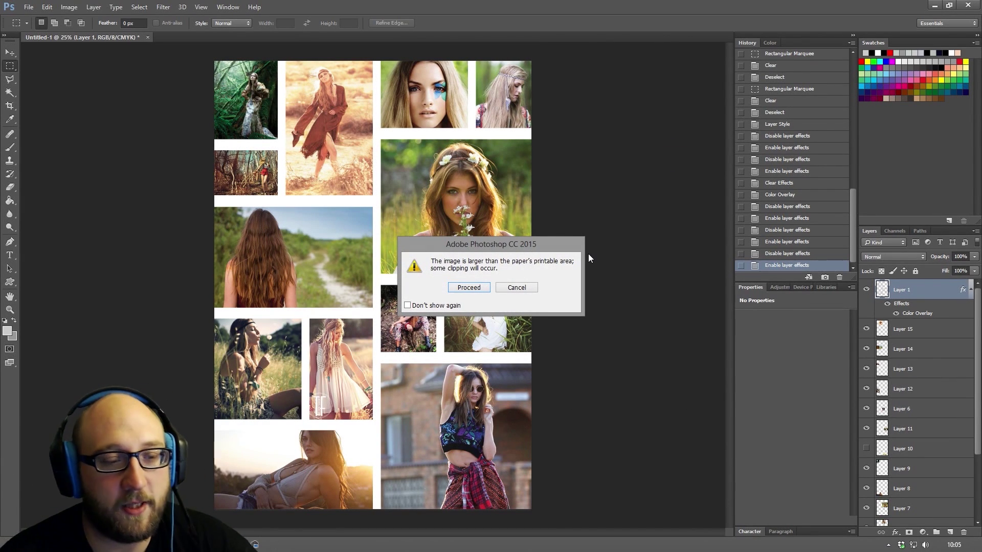
click(472, 289)
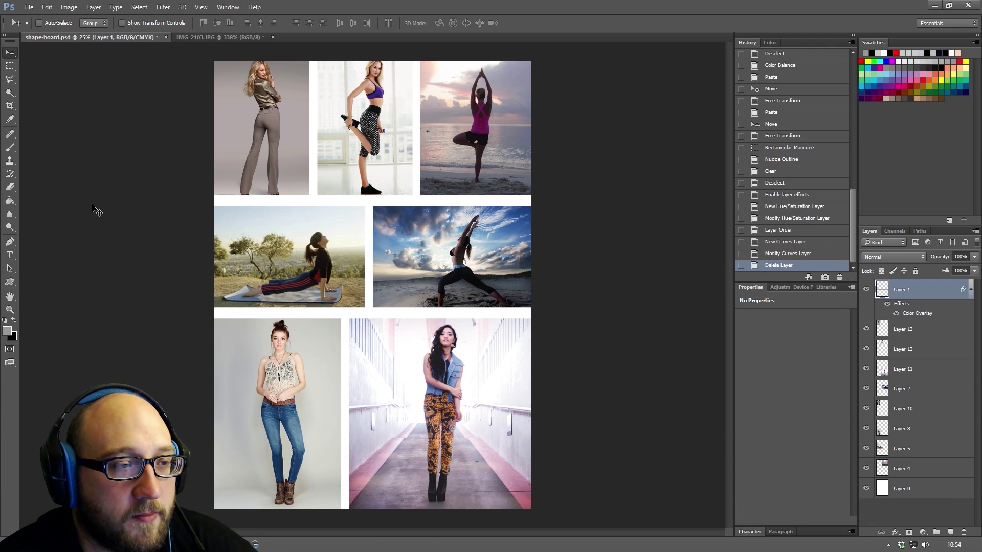
Add a Hue/Saturation adjustment layer and drag Saturation down to -100
click(94, 7)
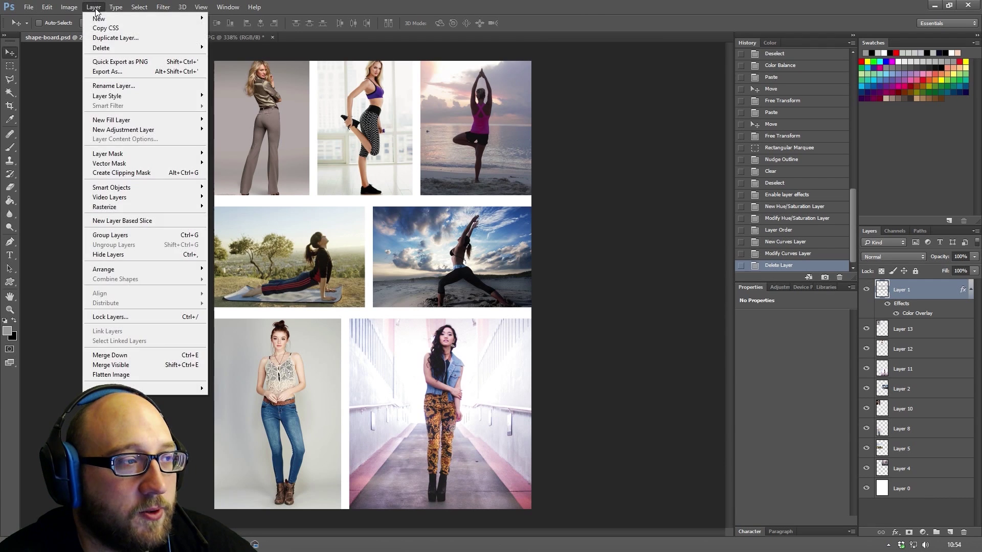
mouse_move(132, 131)
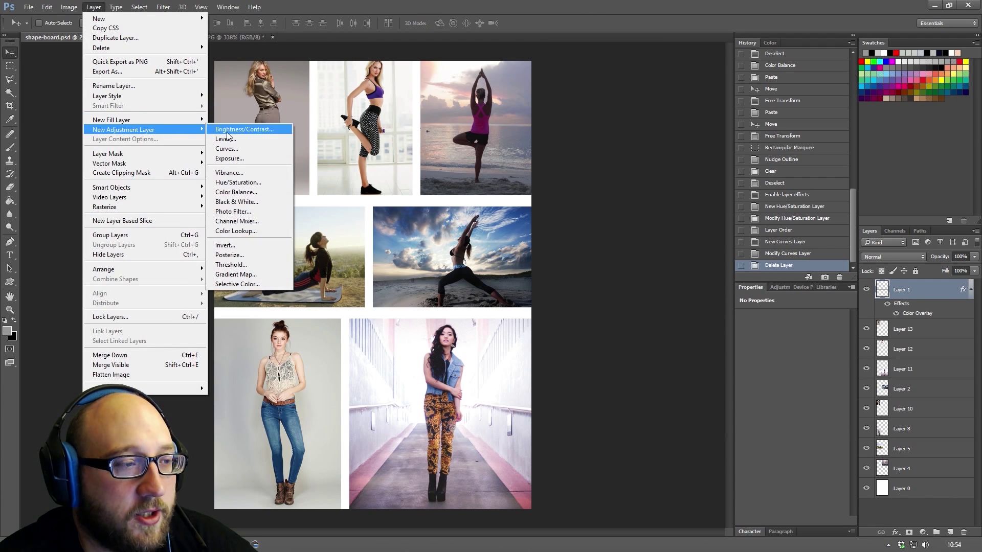
click(238, 183)
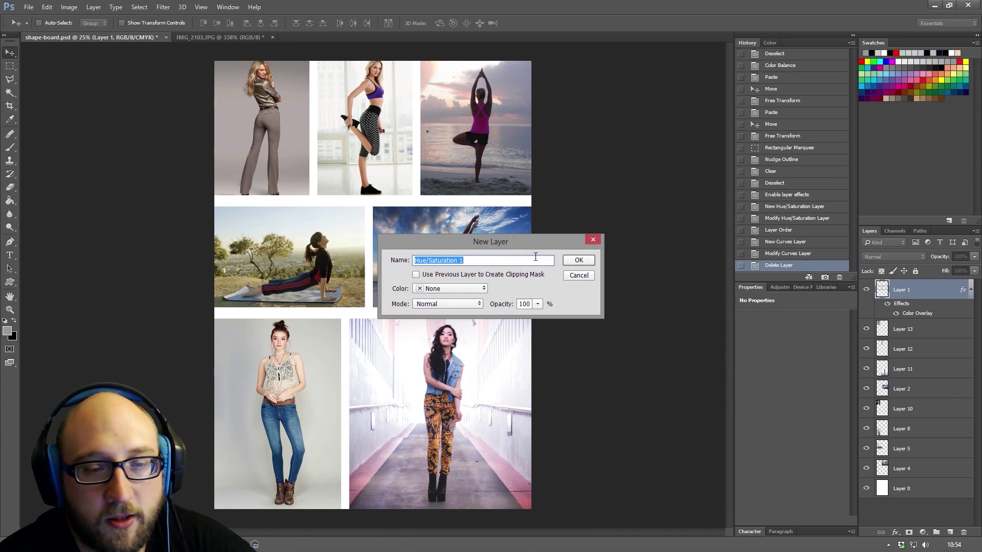
click(586, 267)
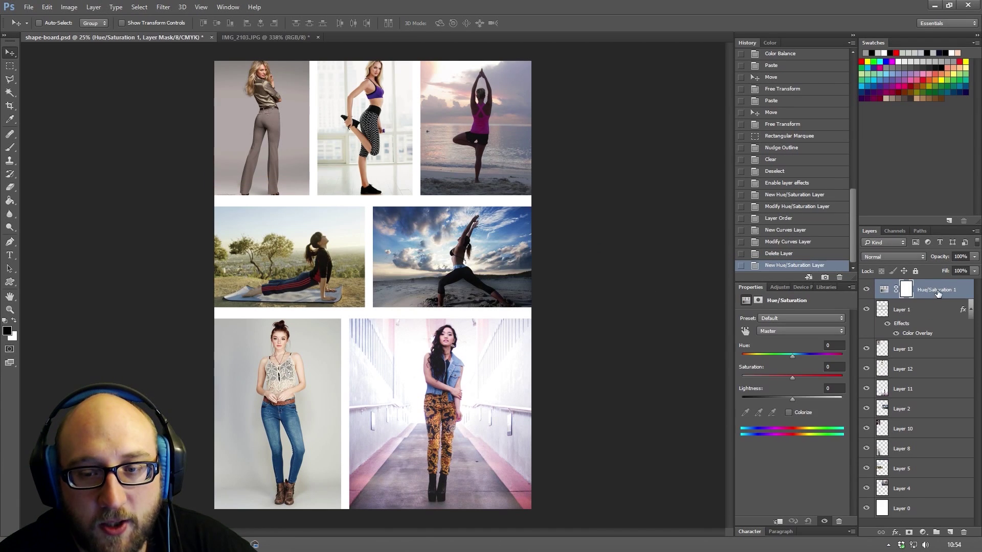
drag(793, 379, 669, 344)
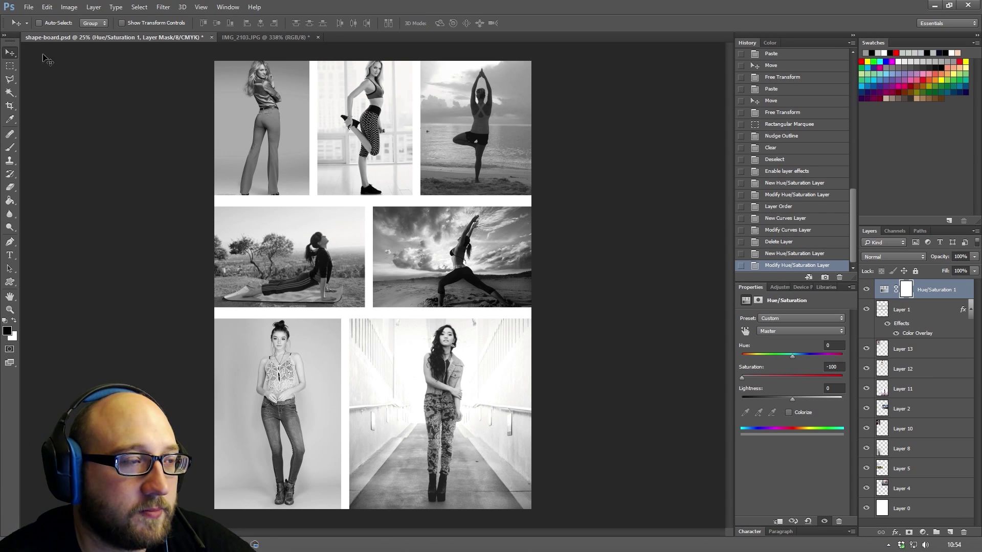
click(93, 8)
Add a Curves adjustment layer, deepening shadows and raising highlights to Input 237, Output 255
mouse_move(123, 132)
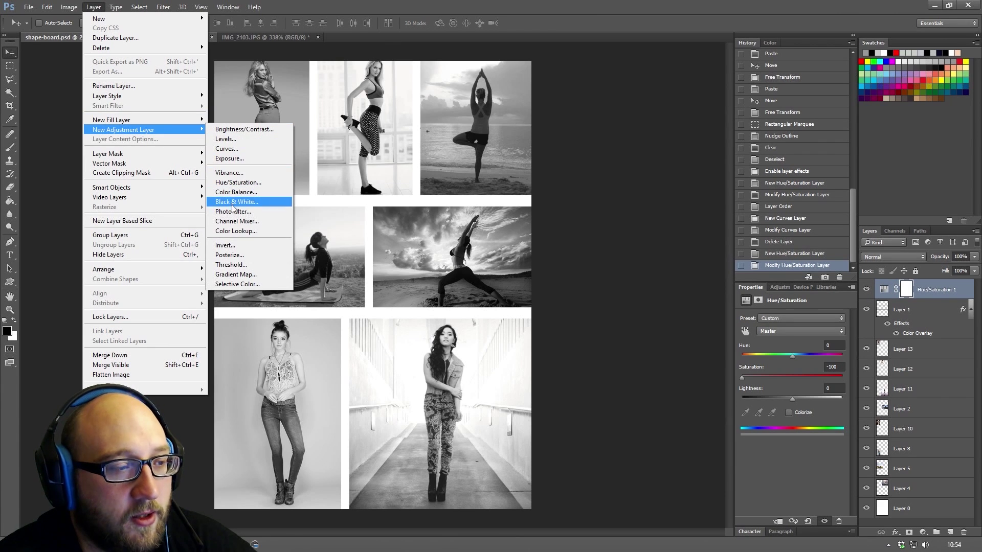
click(227, 149)
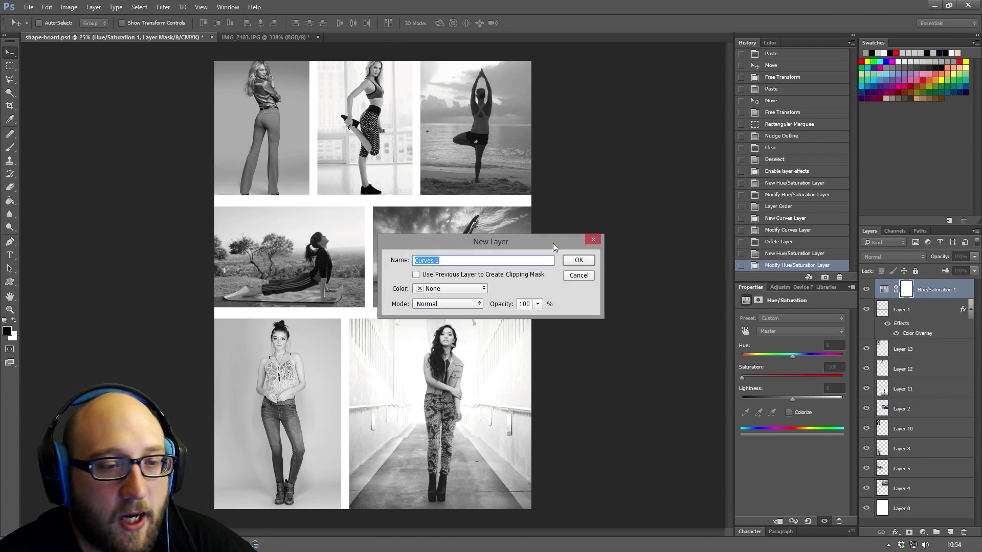
click(588, 258)
drag(758, 417, 767, 419)
drag(839, 346, 834, 342)
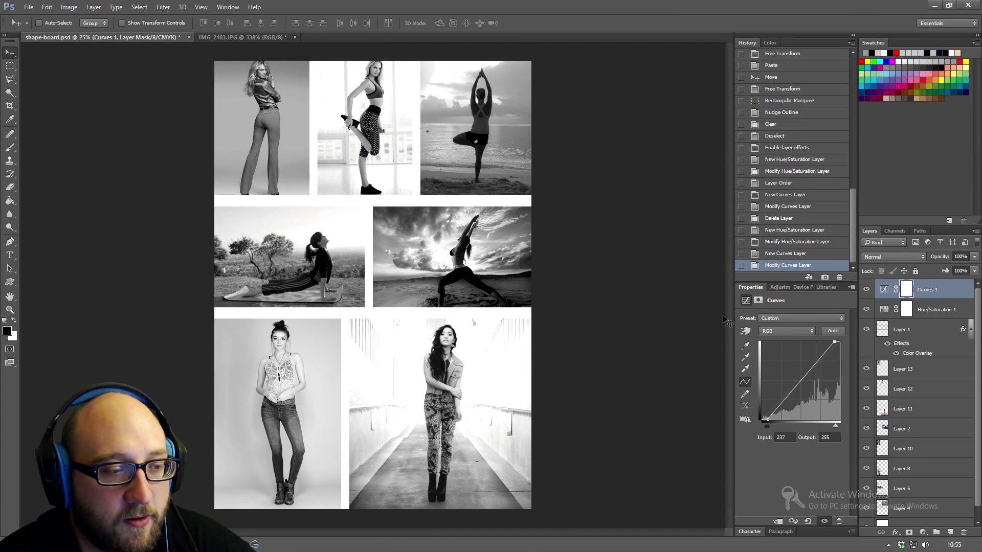